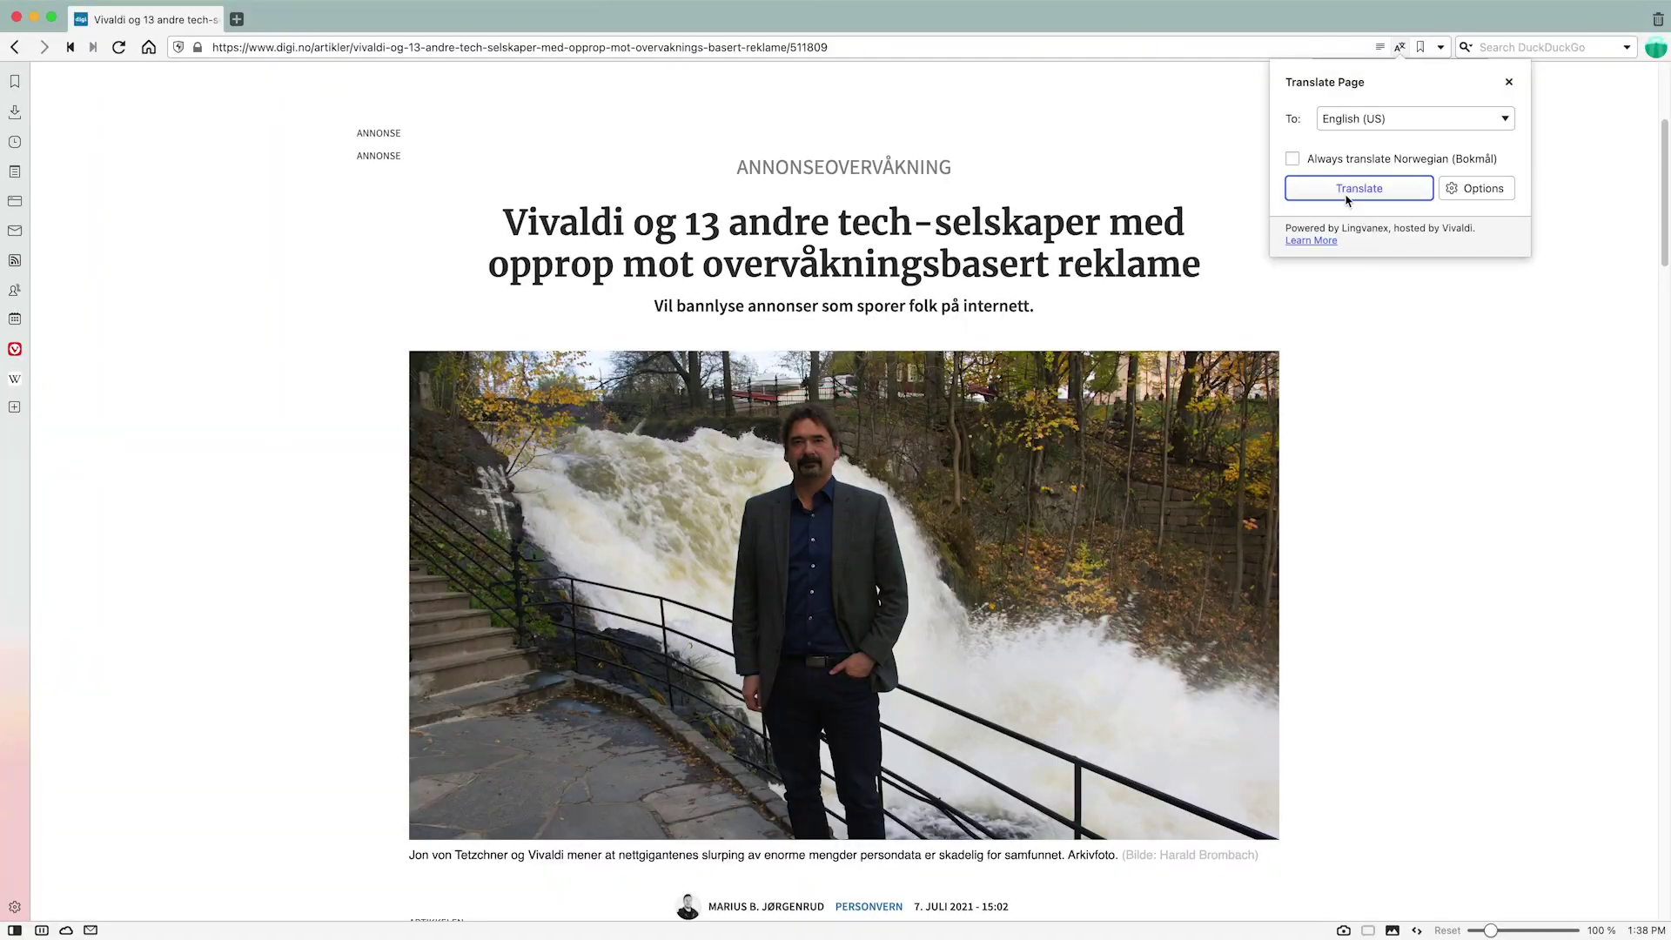
Translate the Norwegian article into English, then retranslate it with Français as the target language
left_click(1192, 291)
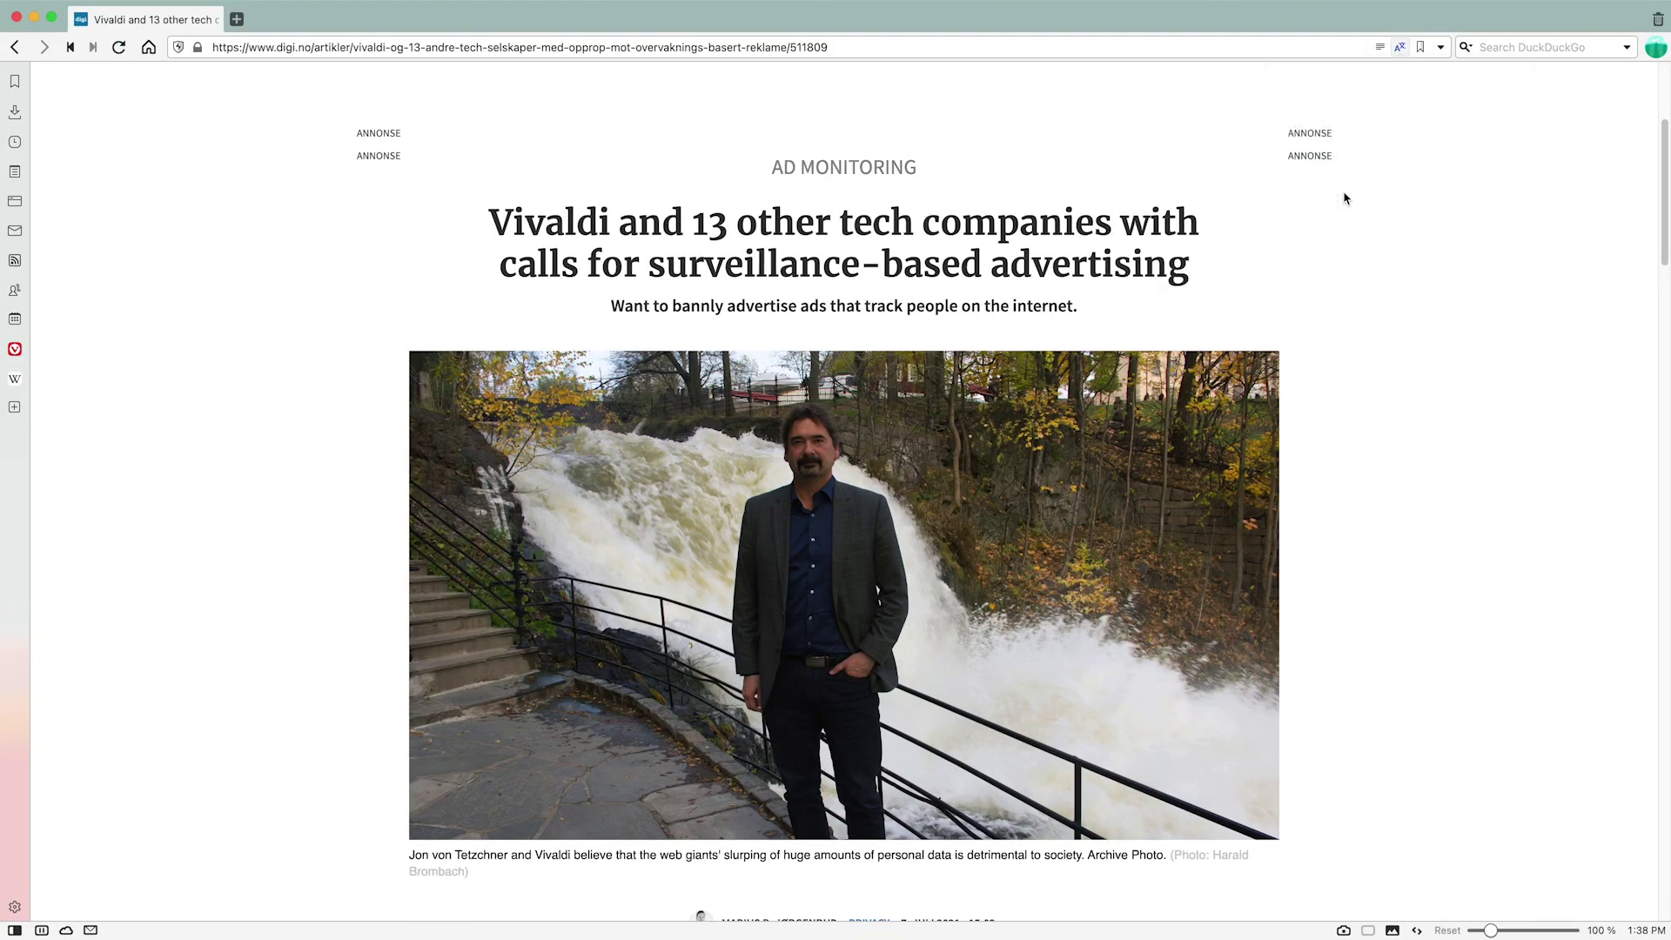
left_click(1401, 48)
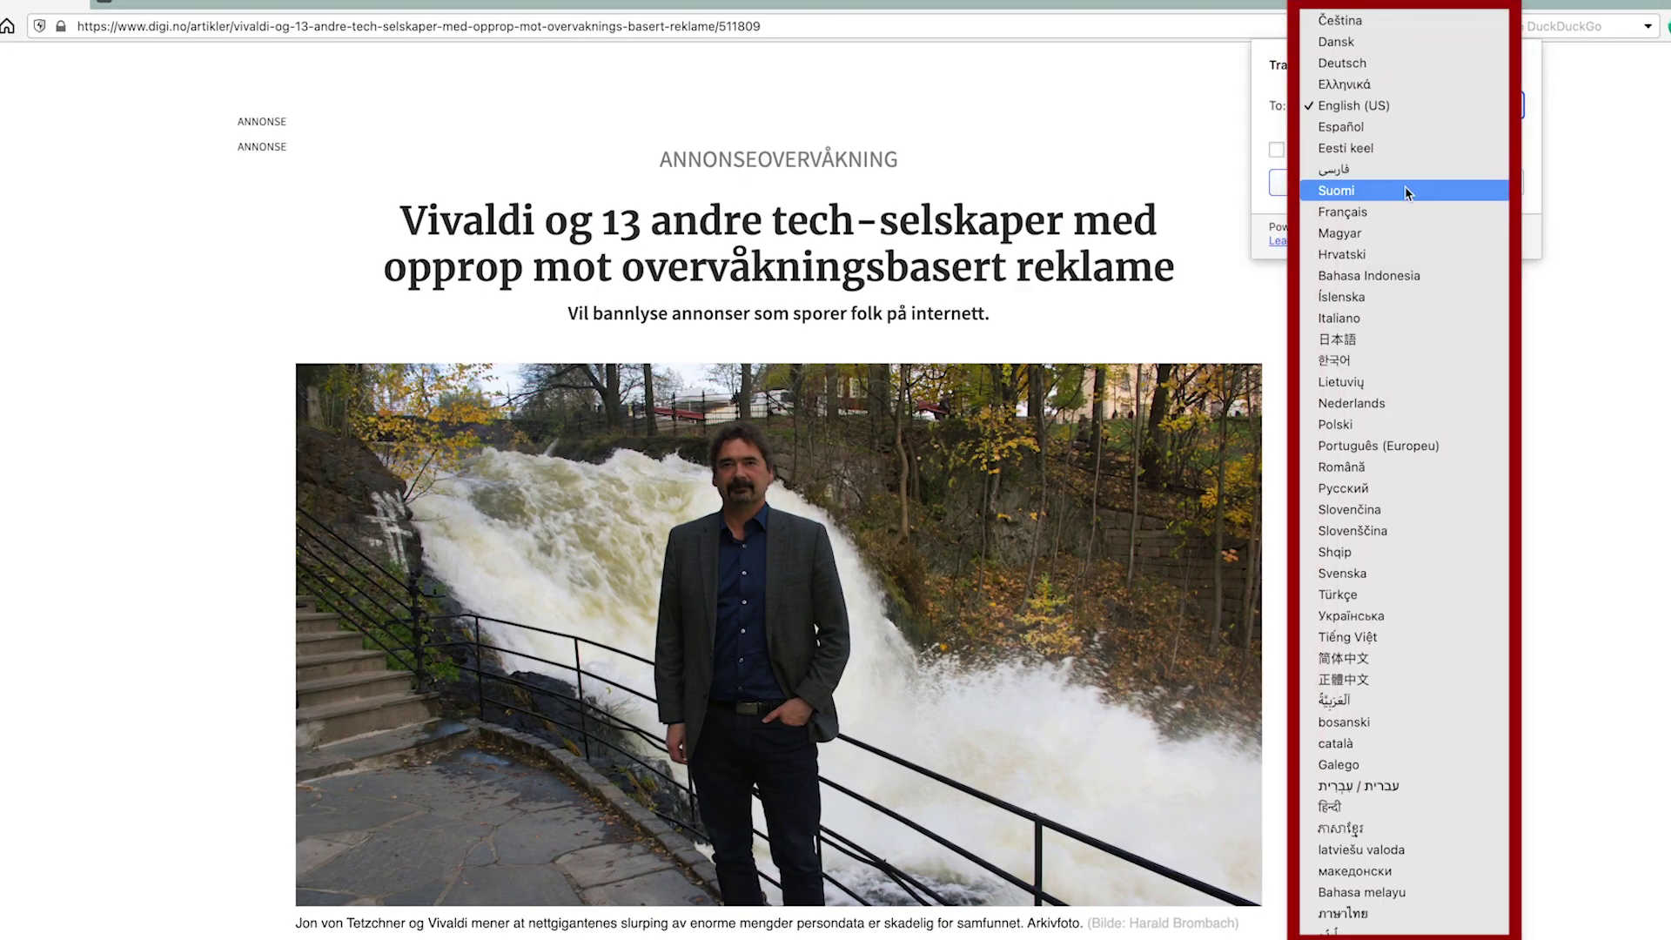
left_click(1392, 211)
left_click(1471, 188)
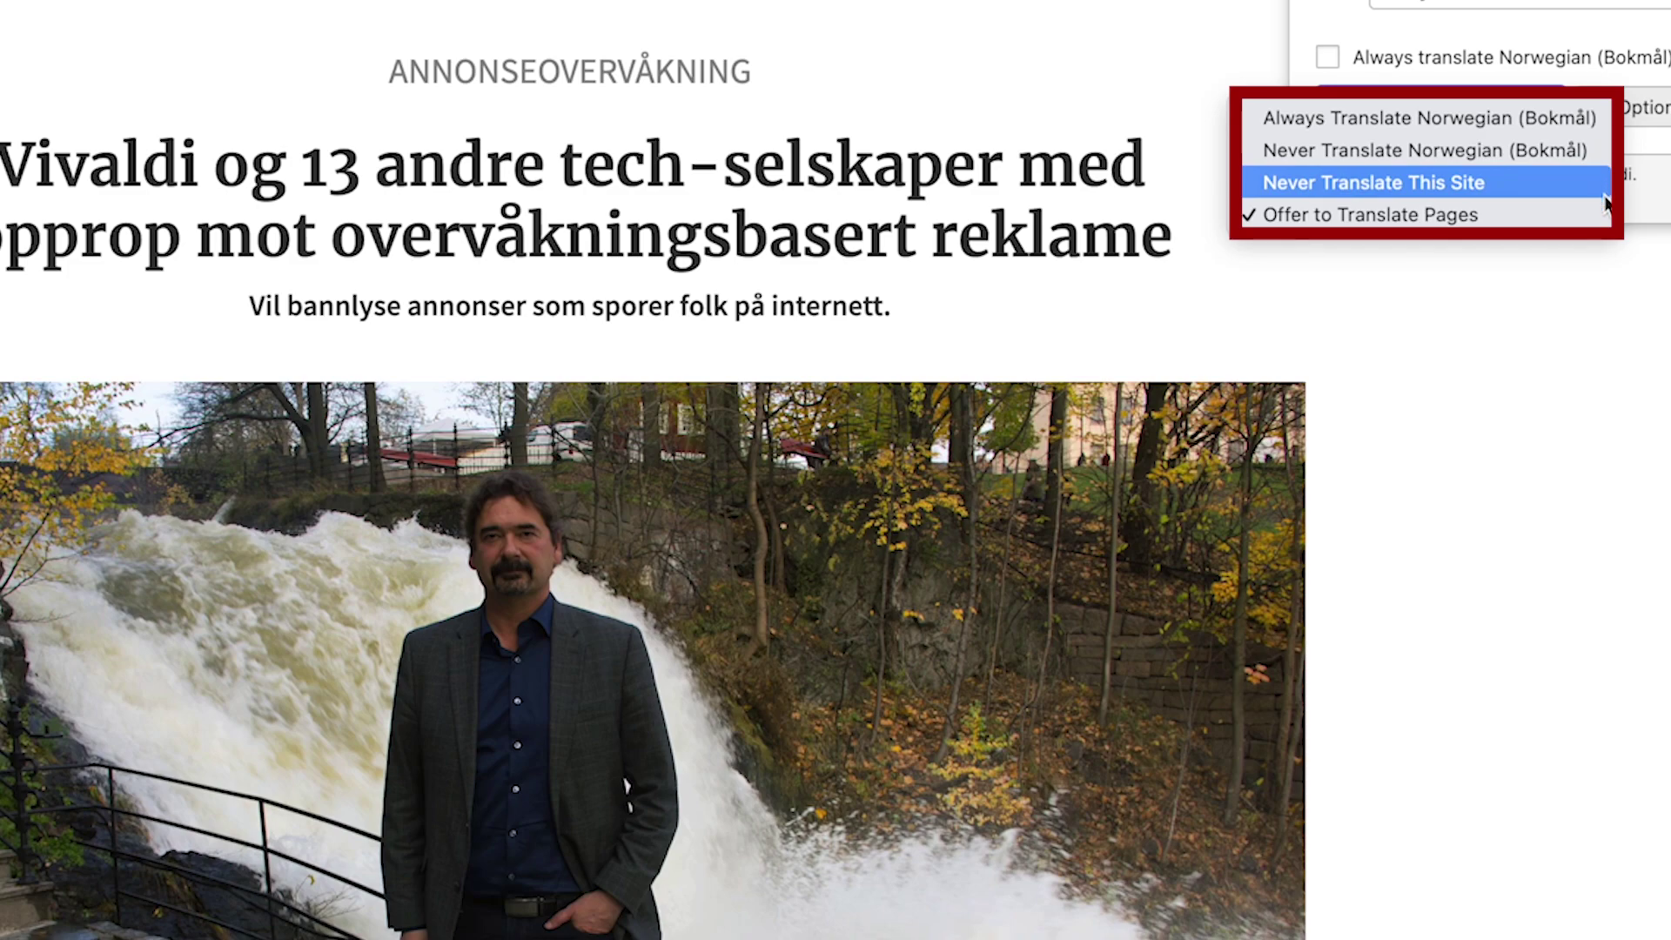
left_click(1604, 296)
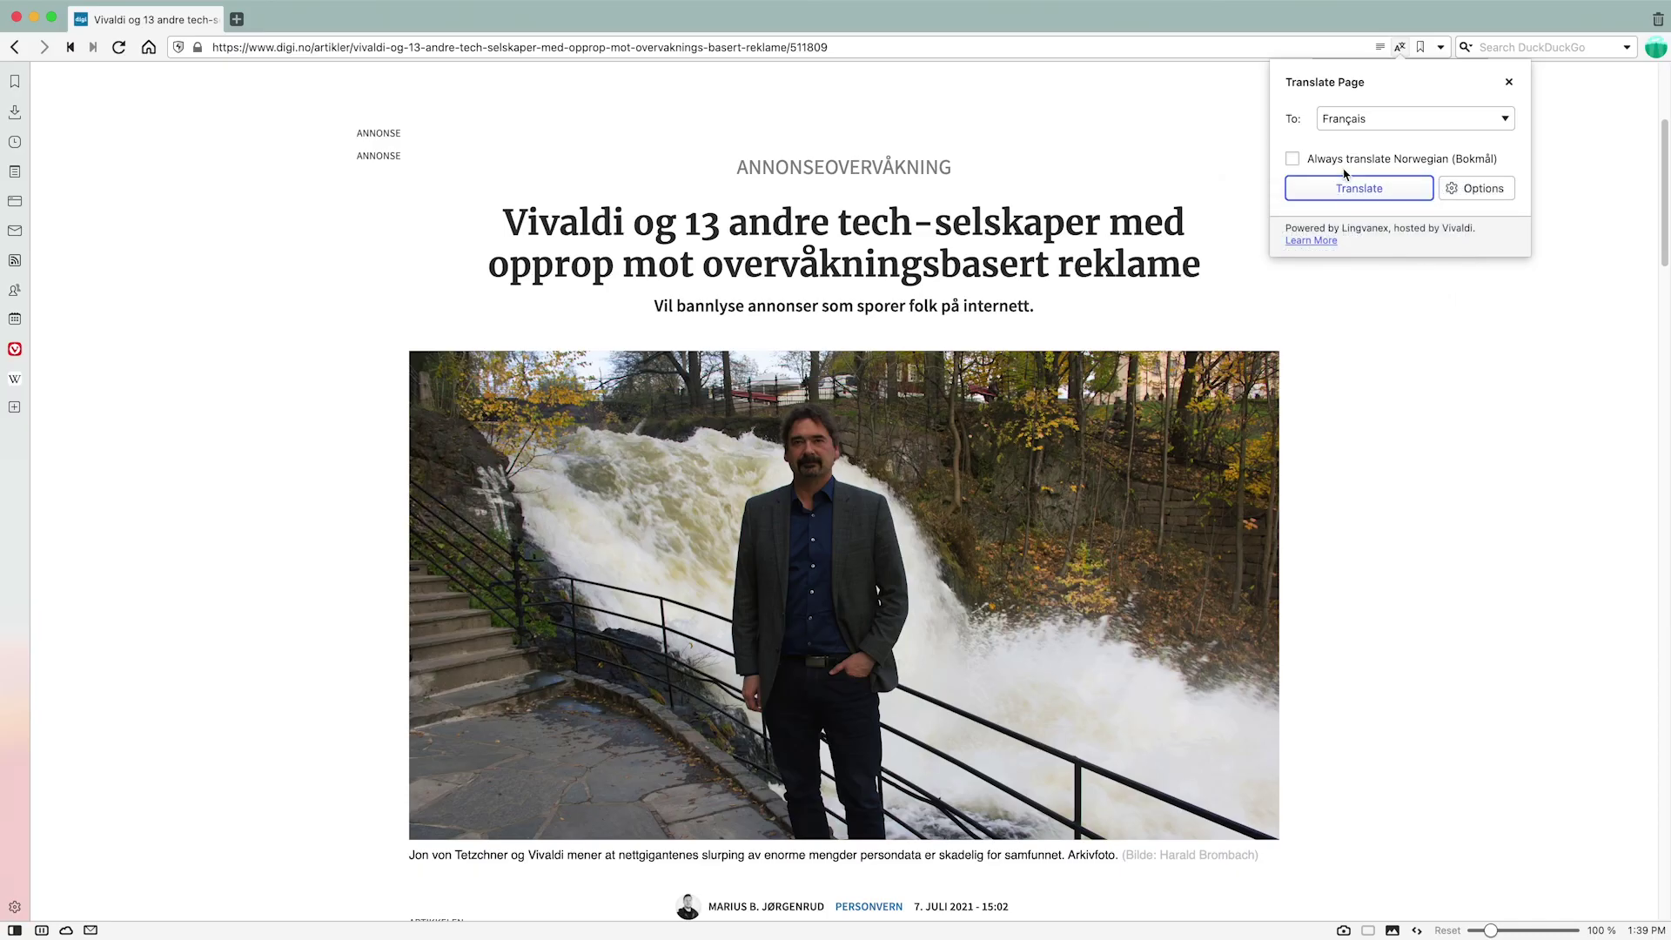
left_click(1350, 188)
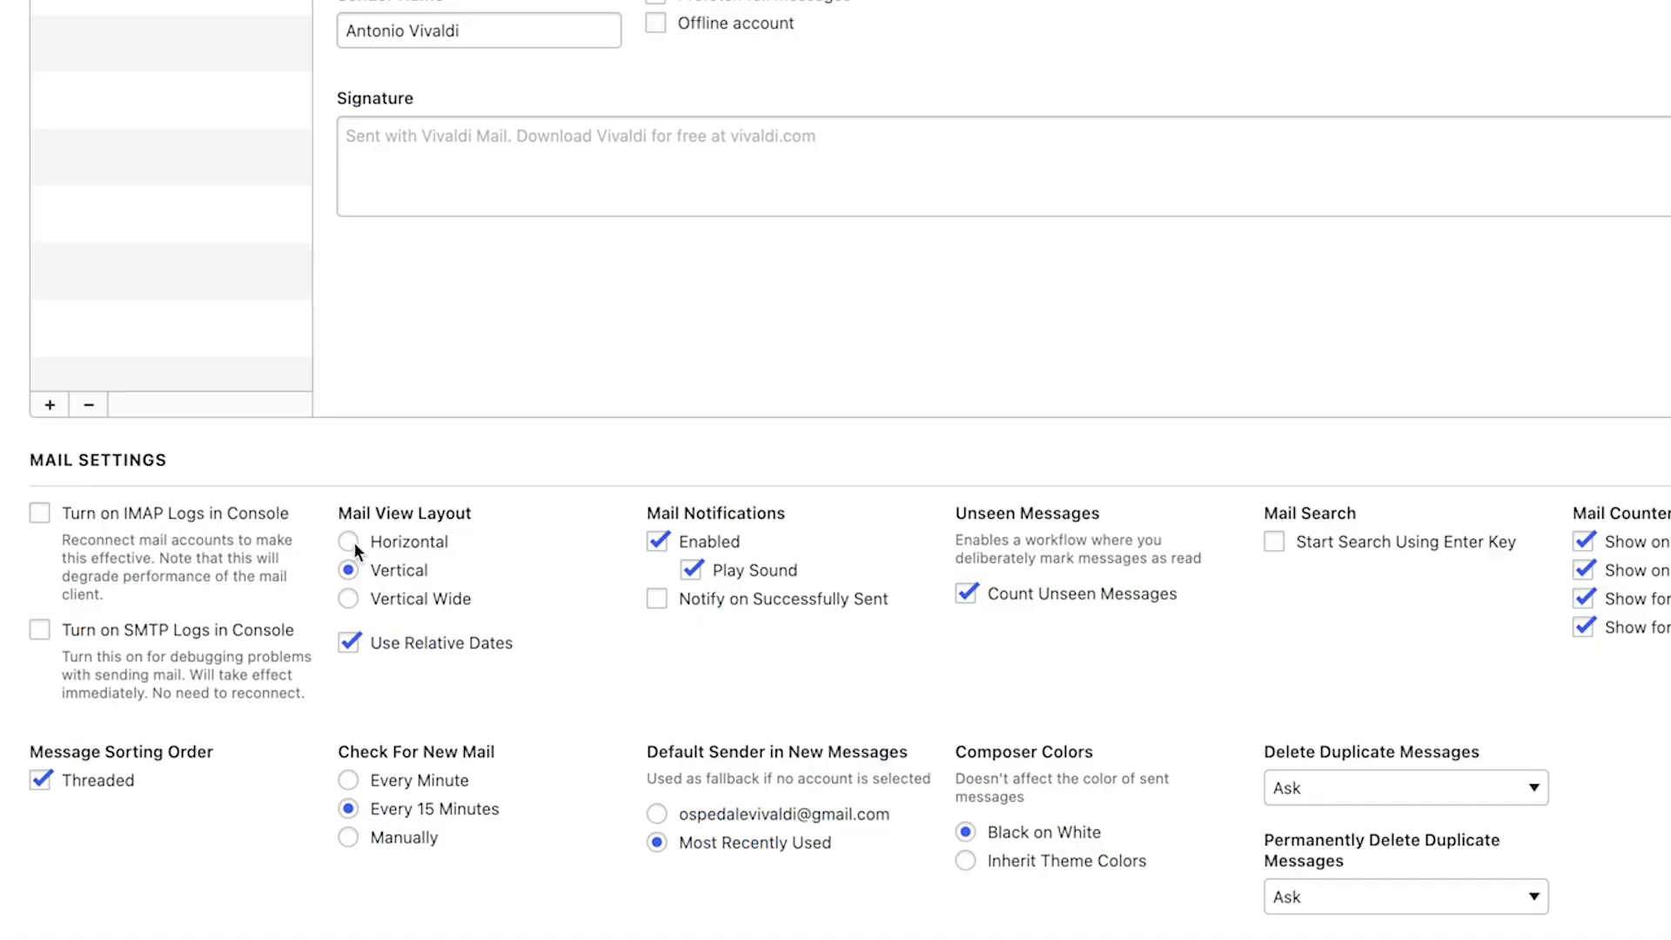
Set Mail View Layout to Horizontal and drag the splitter up to enlarge the message preview
left_click(349, 541)
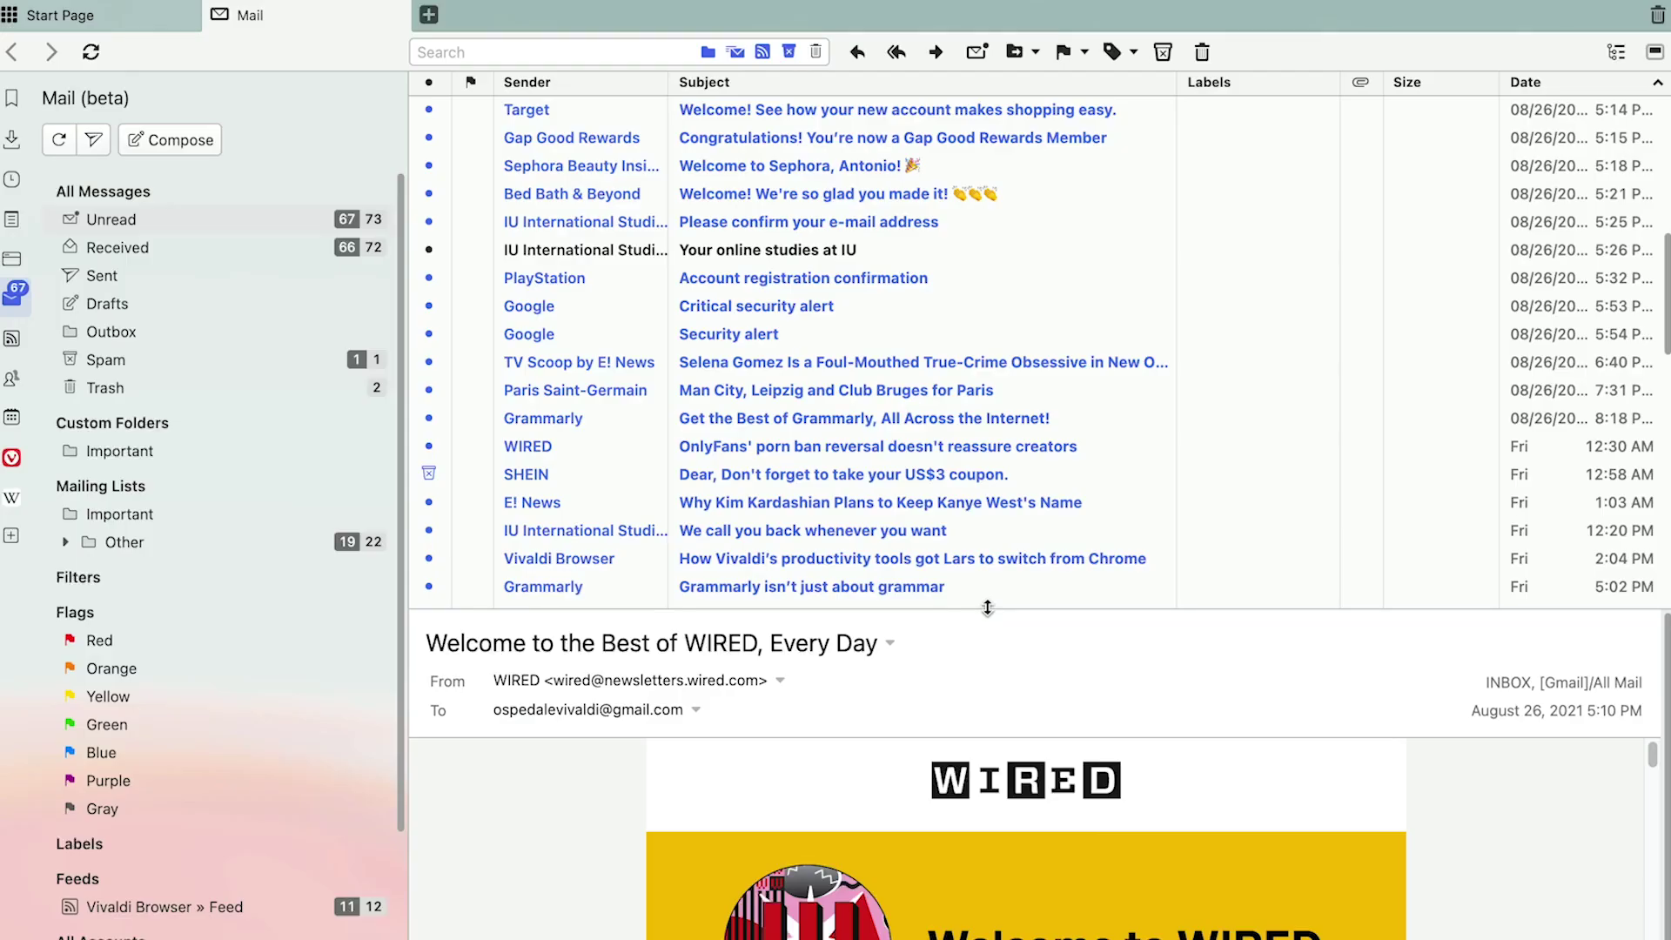
left_click_drag(987, 608, 991, 396)
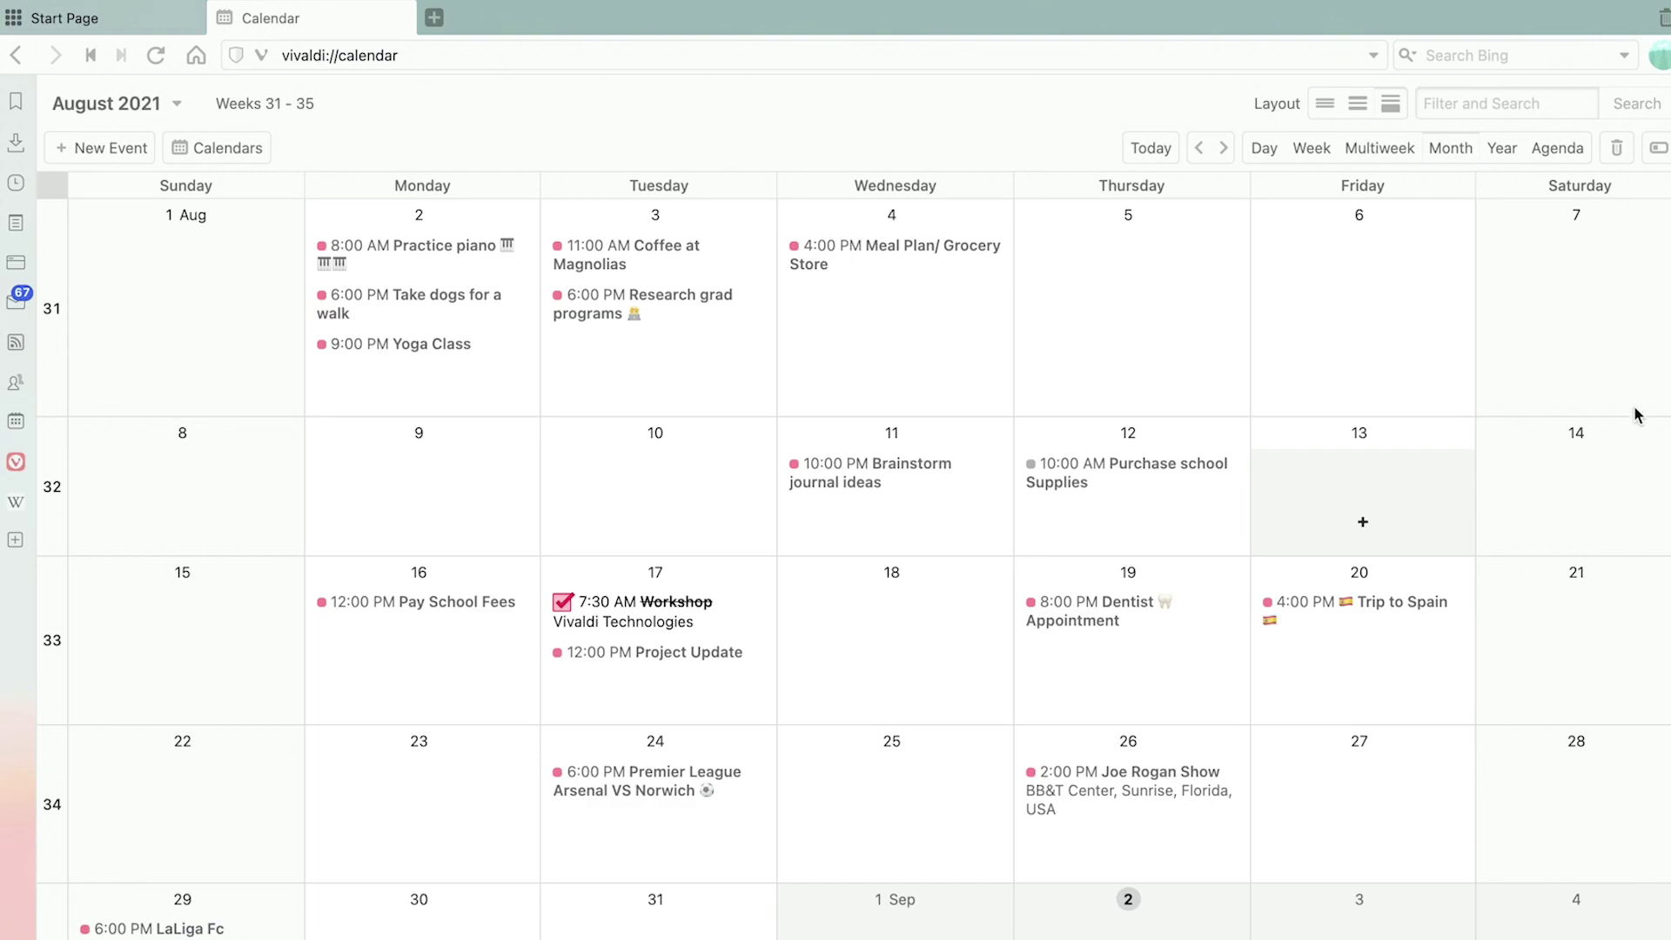
Try the compact and full-detail calendar layouts, then settle on the medium layout
left_click(1322, 107)
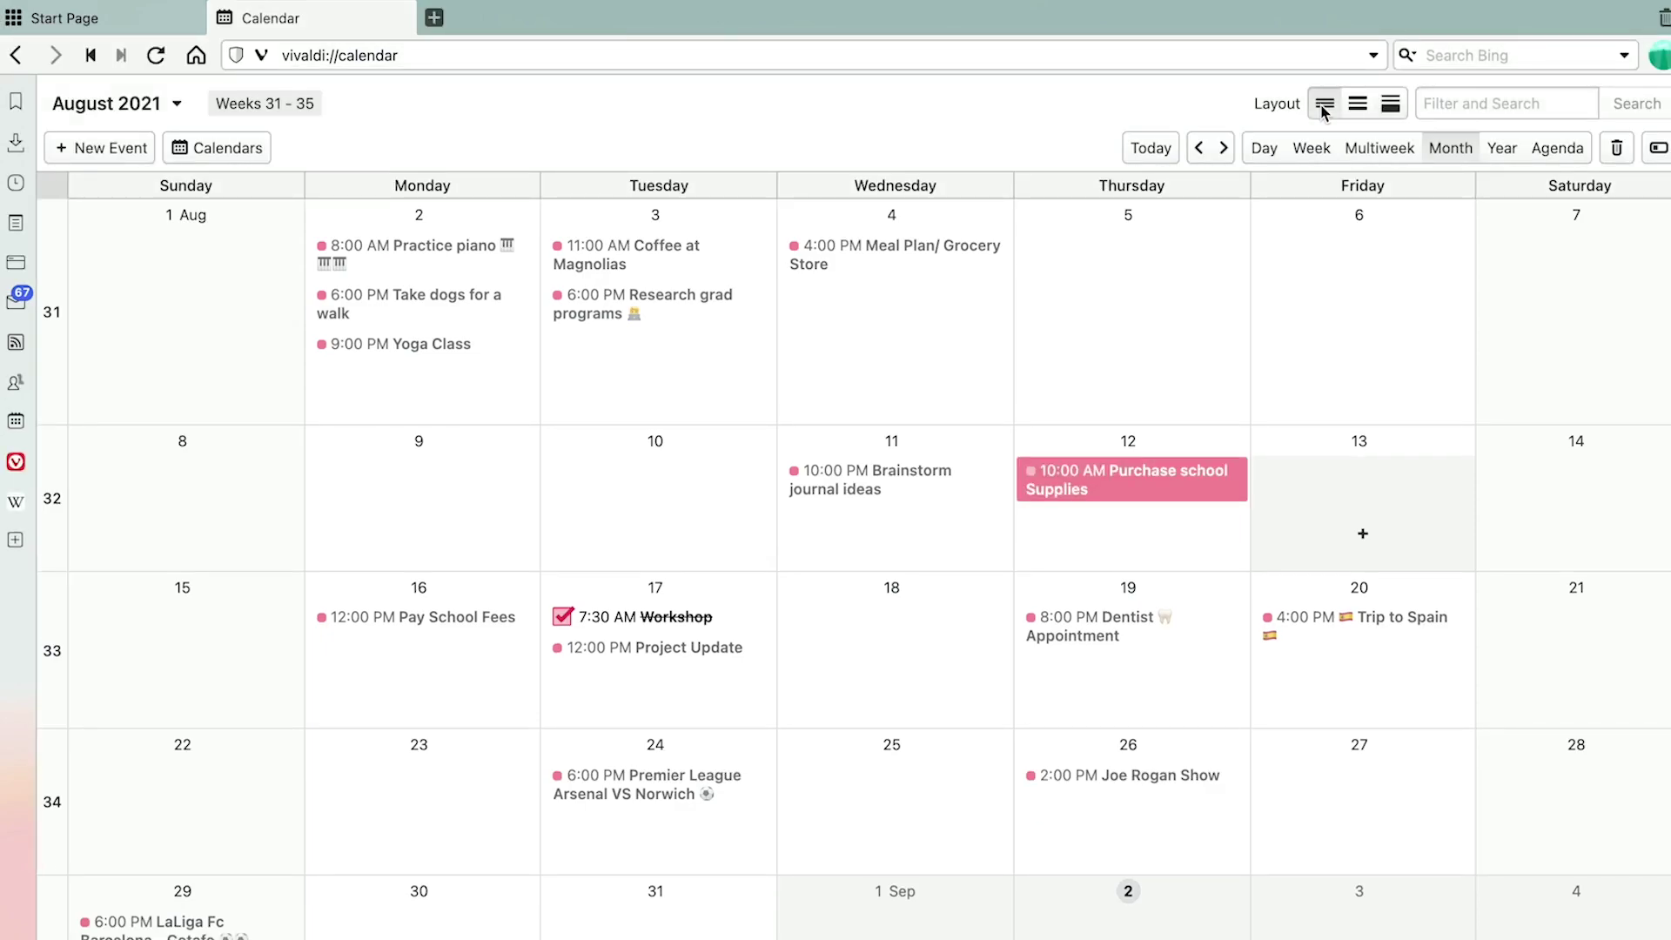
left_click(1391, 112)
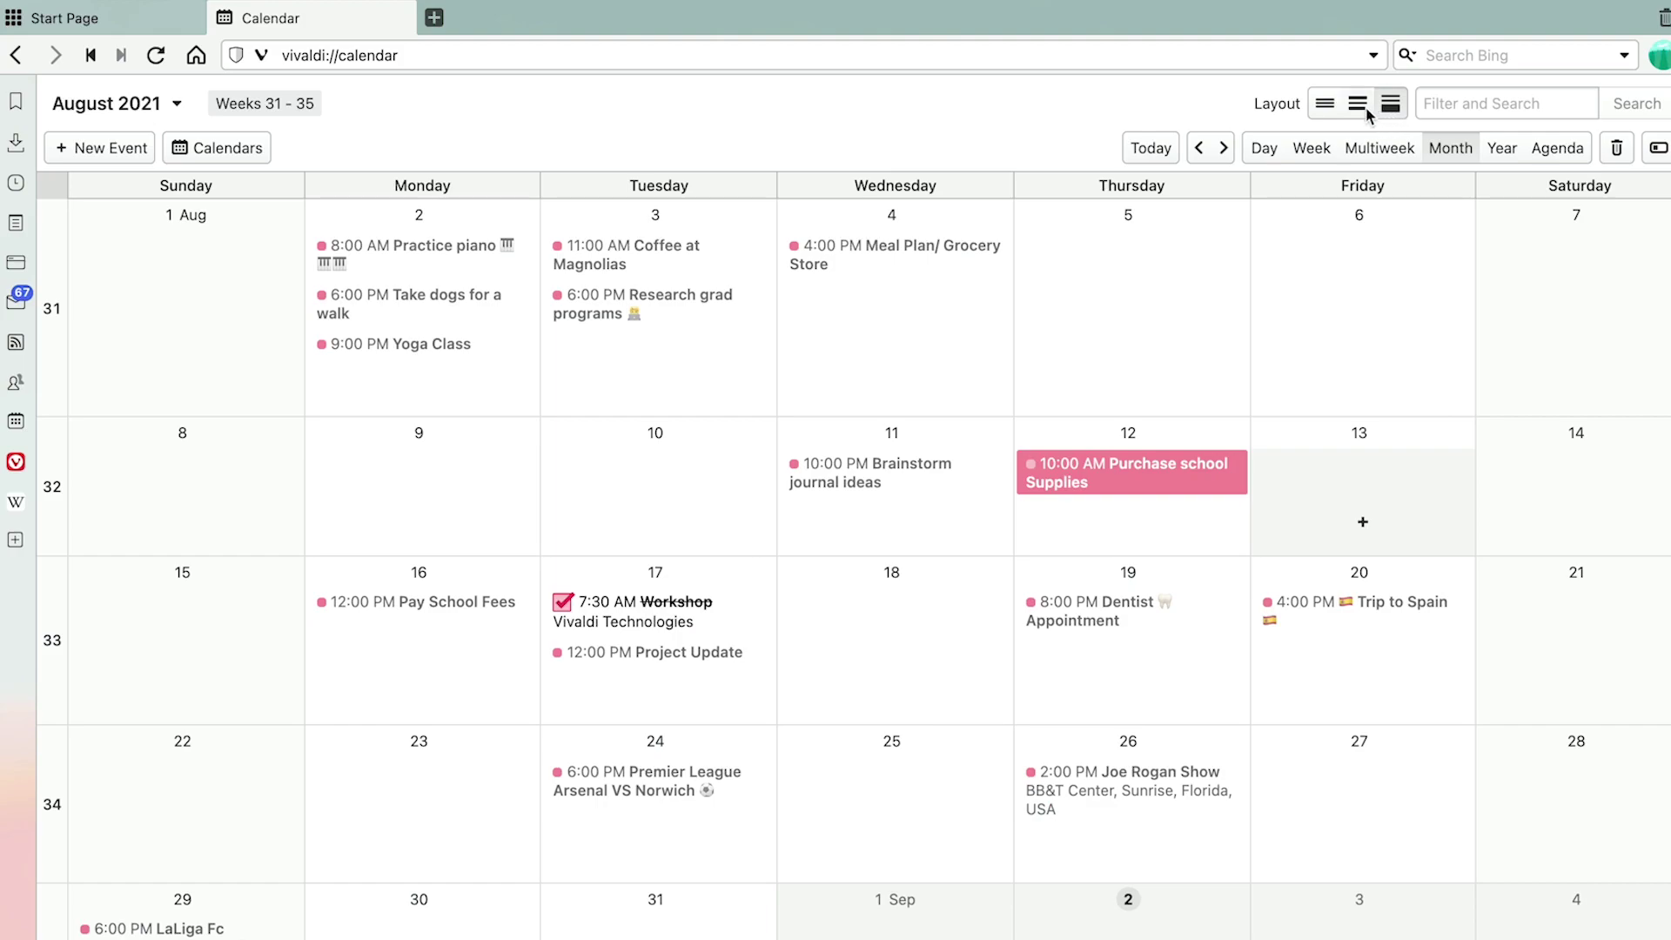
left_click(1366, 107)
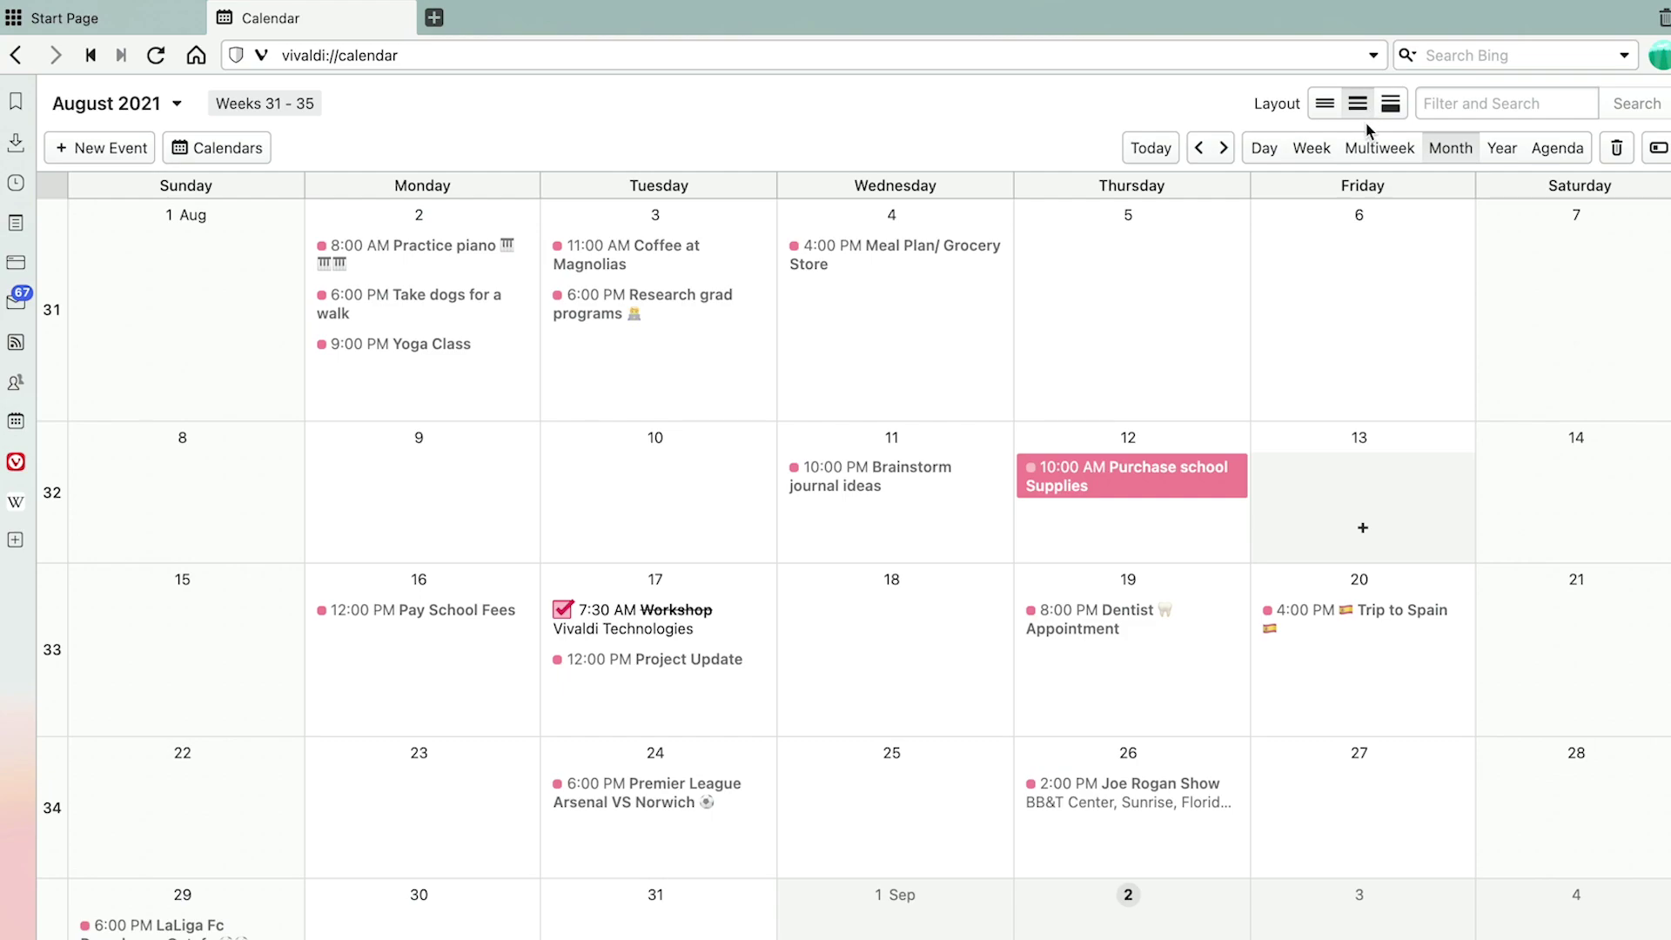
Step through the Day, Week, Multiweek, Month and Year views, ending on Agenda
left_click(1275, 148)
left_click(1302, 148)
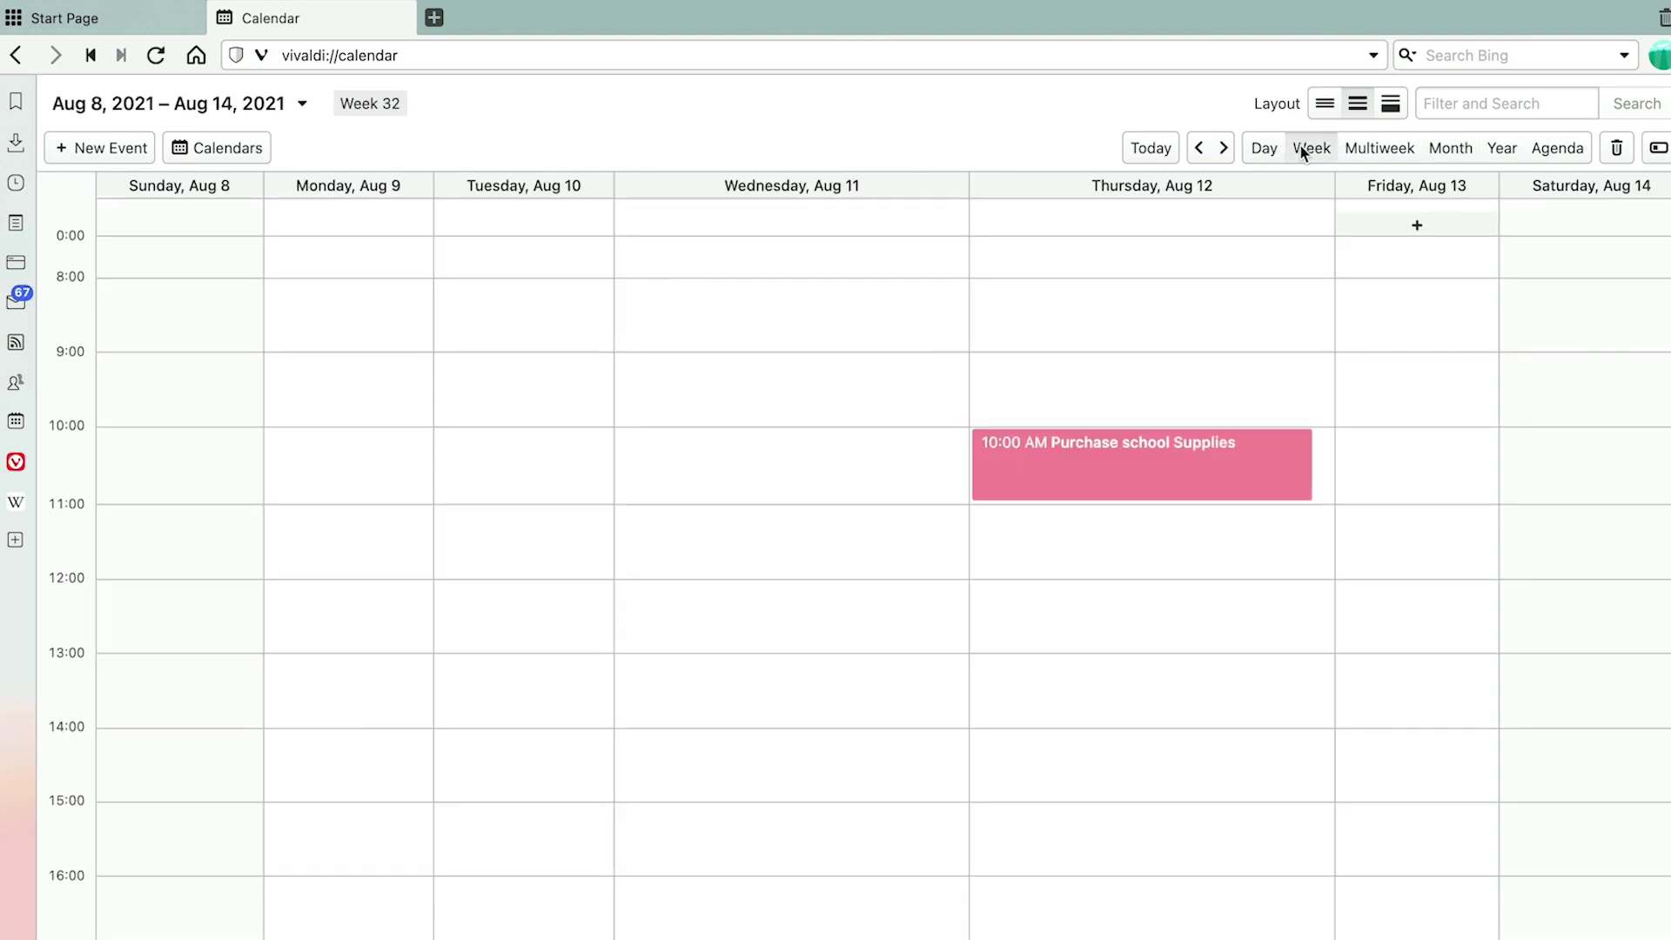
left_click(1374, 150)
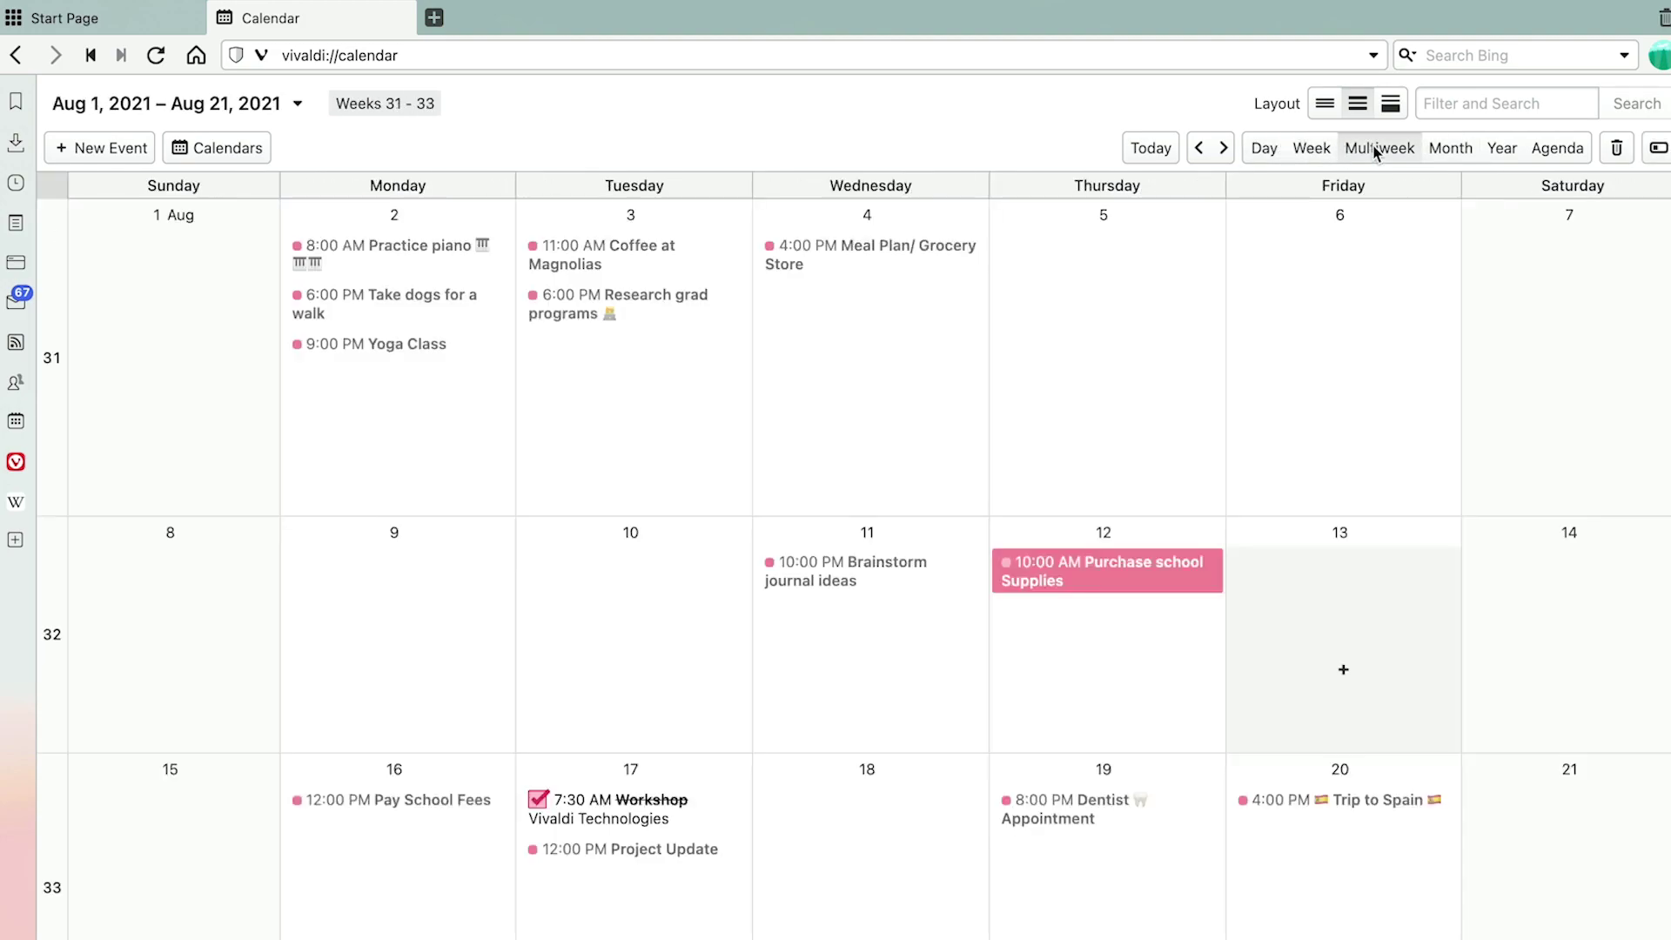
left_click(1447, 150)
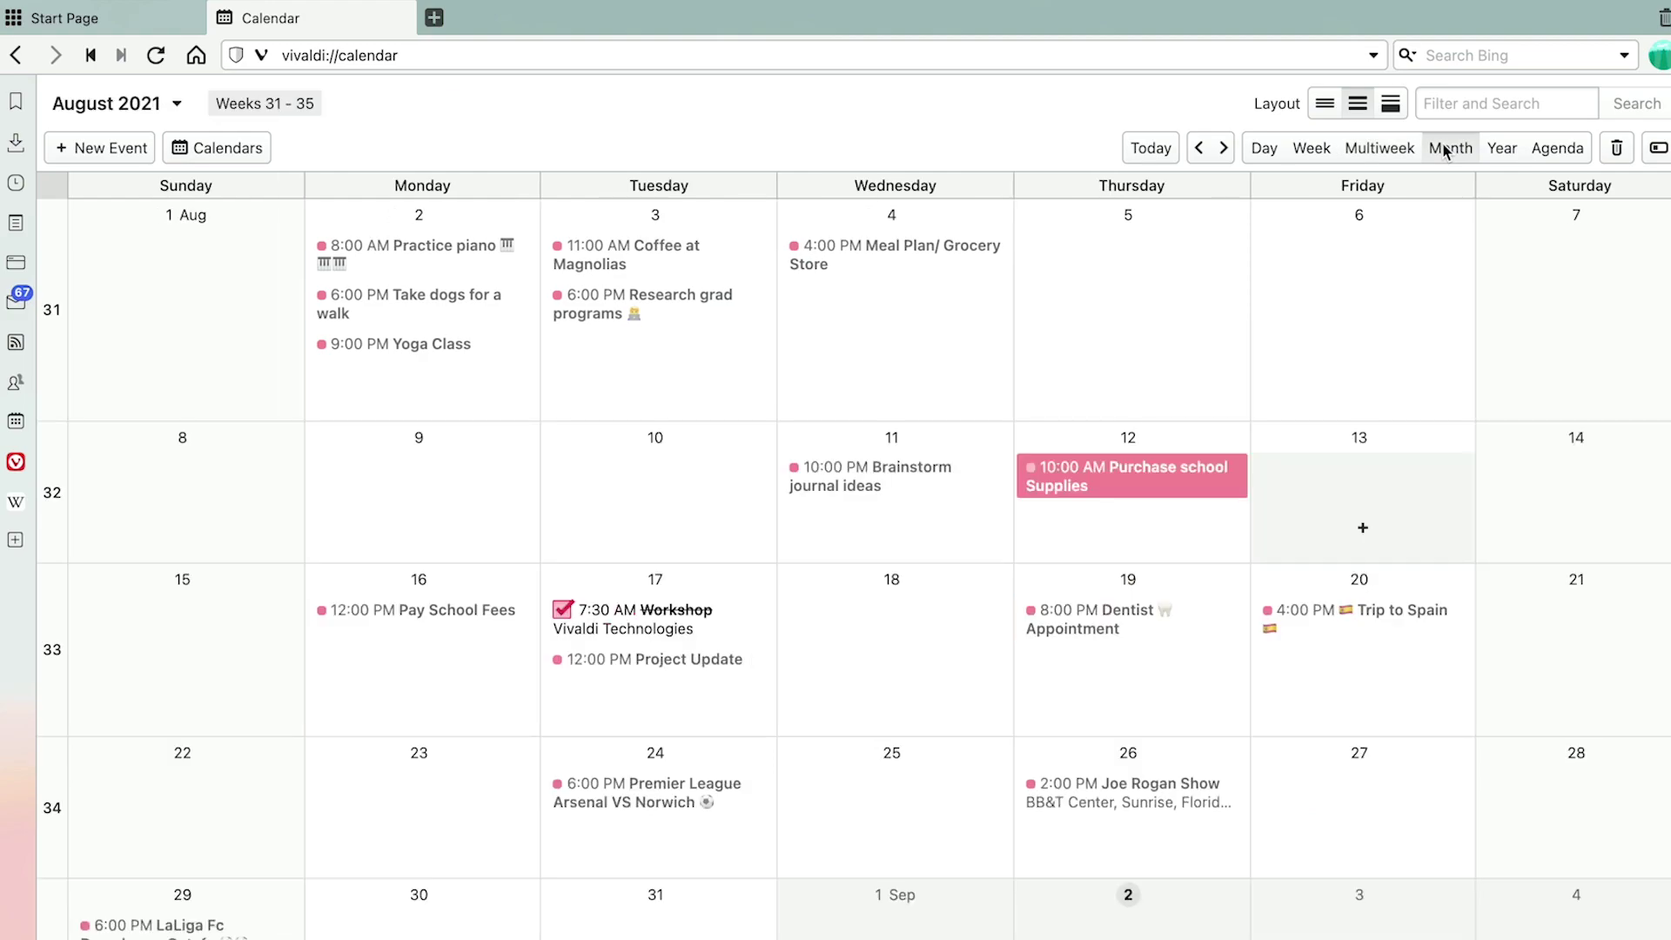
left_click(1493, 148)
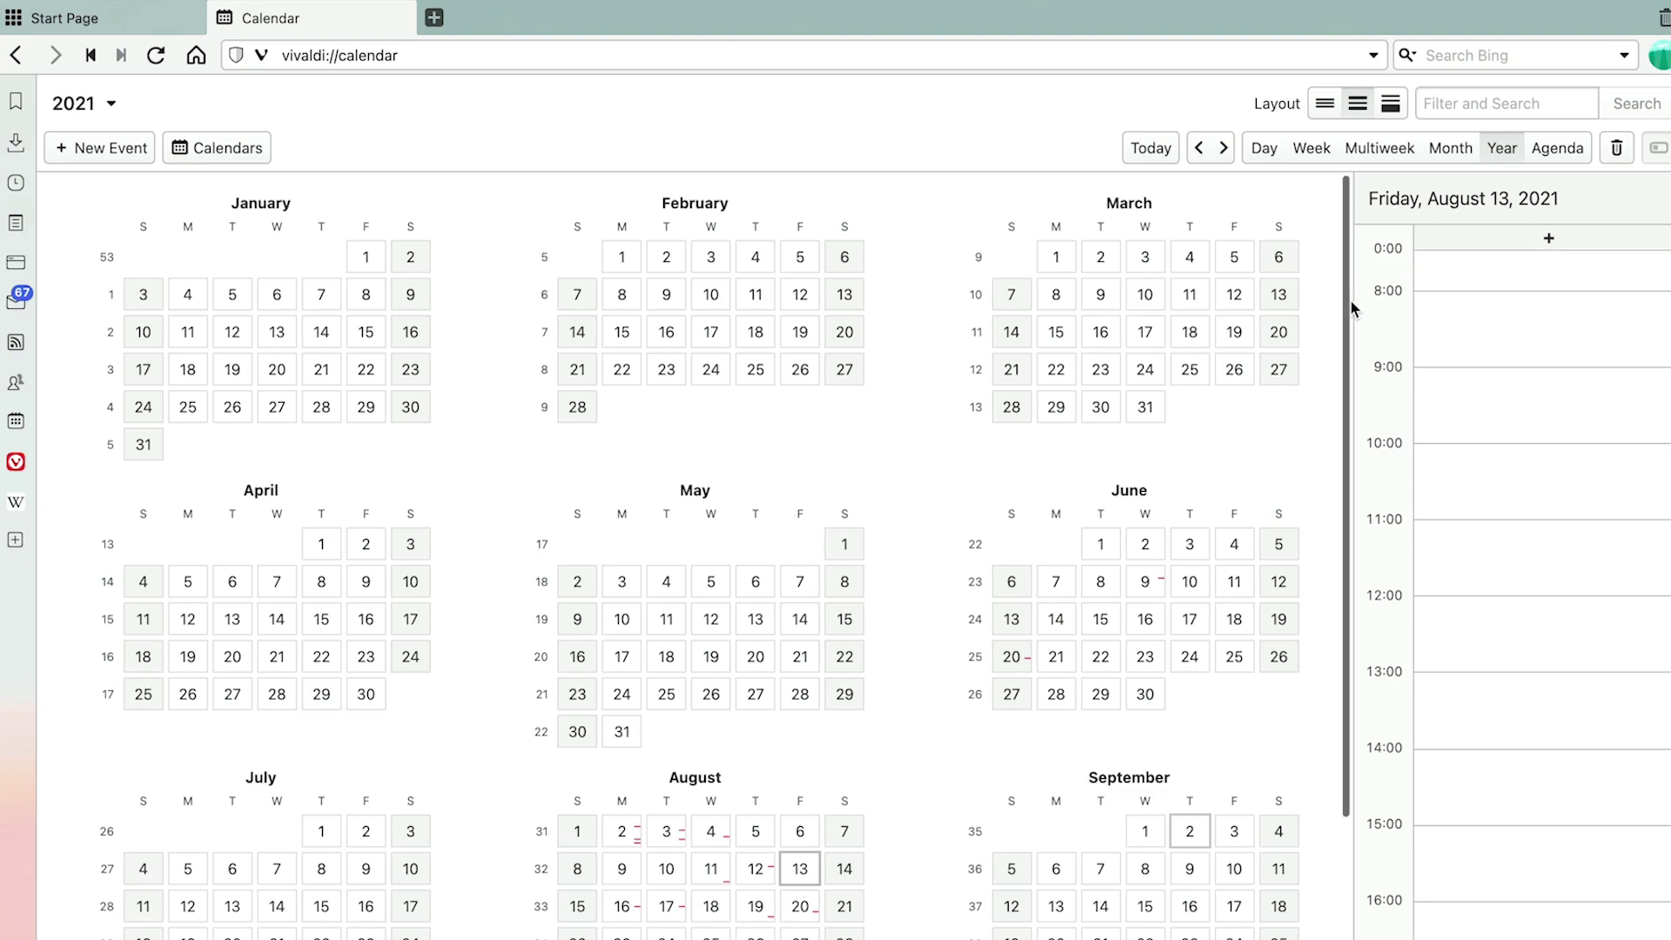
left_click(1559, 151)
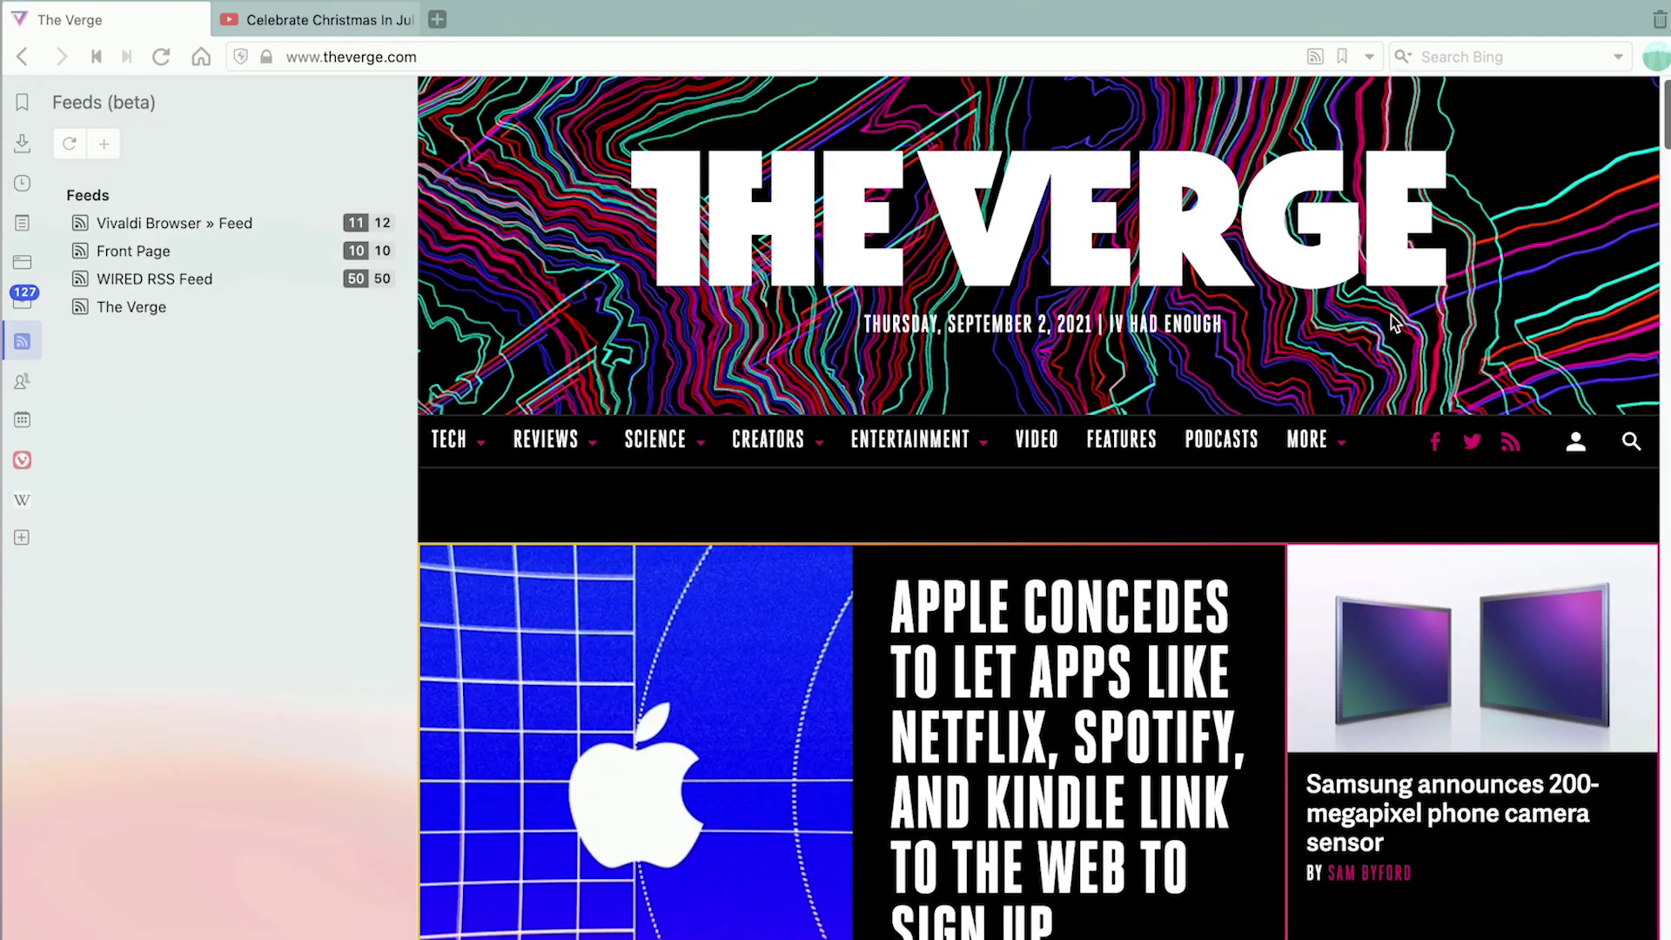
Check The Verge's feed list, then read the Vivaldi Browser, Front Page and WIRED RSS Feed items
left_click(1315, 58)
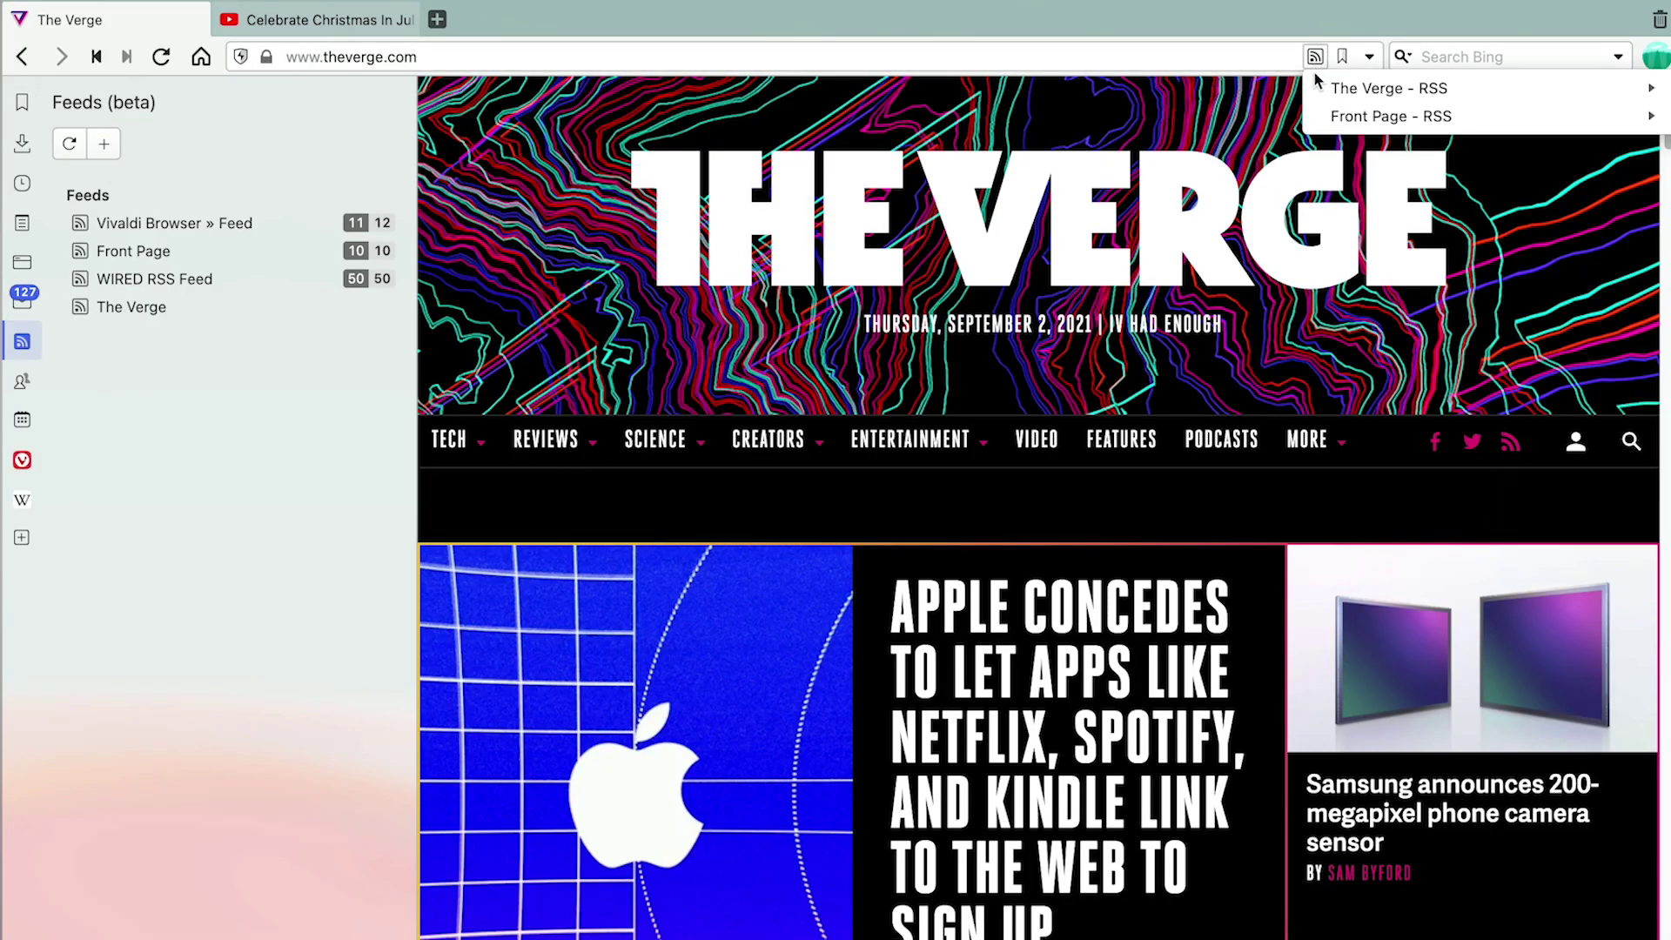
mouse_move(1357, 88)
left_click(1190, 129)
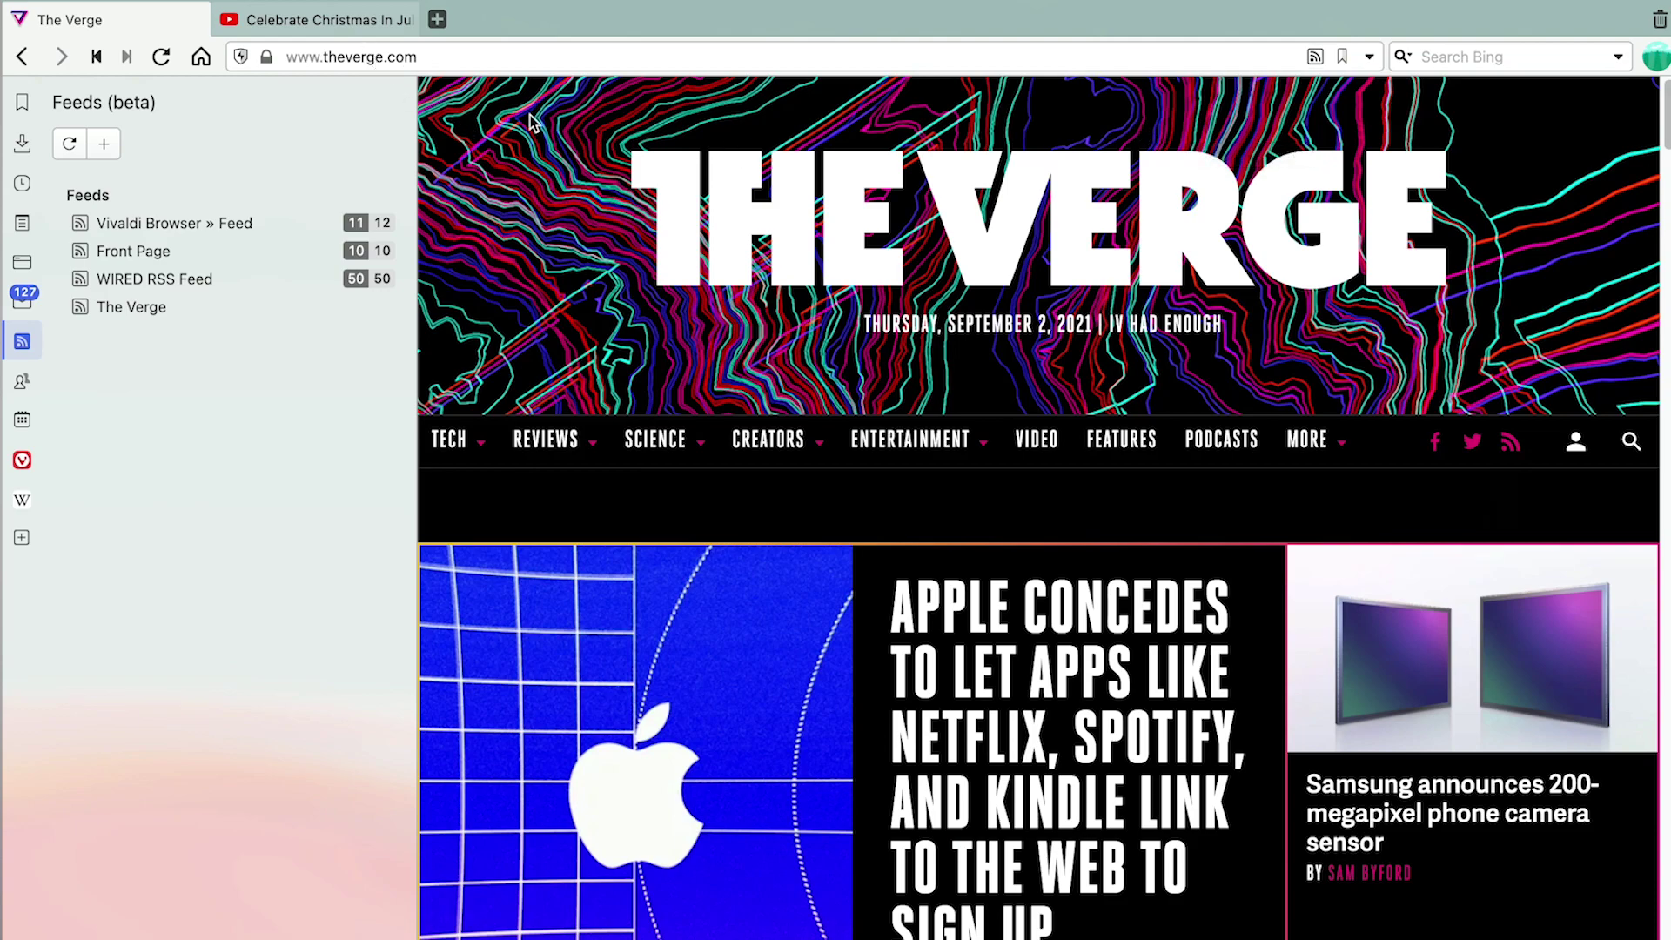
left_click(181, 222)
left_click(185, 250)
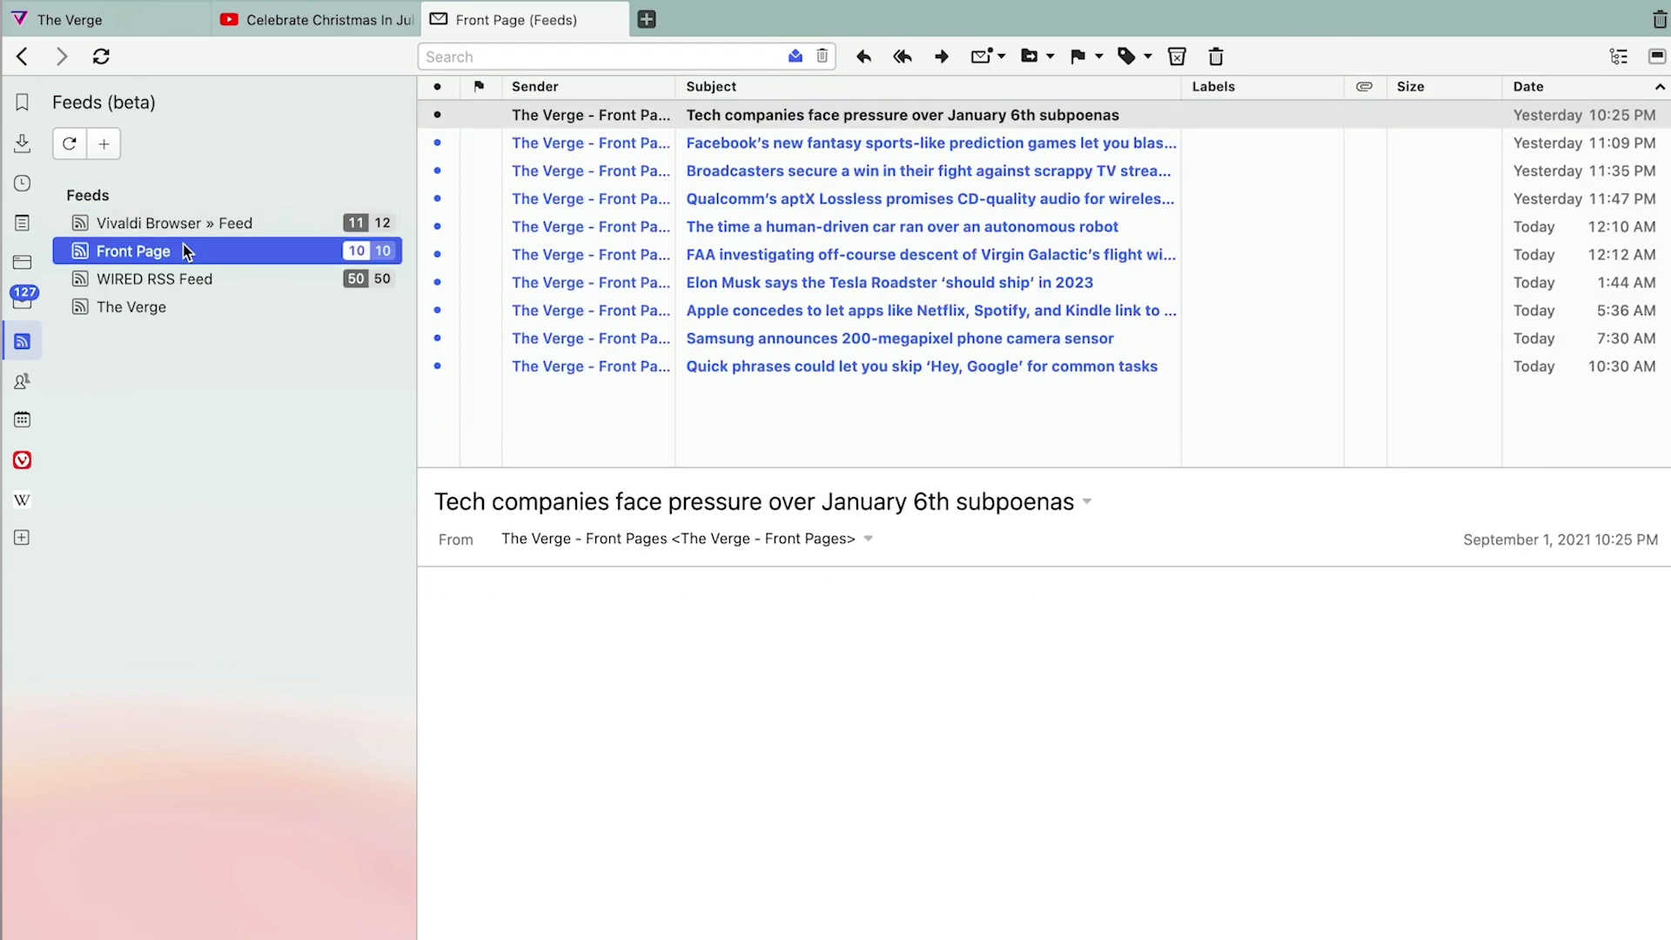
left_click(201, 287)
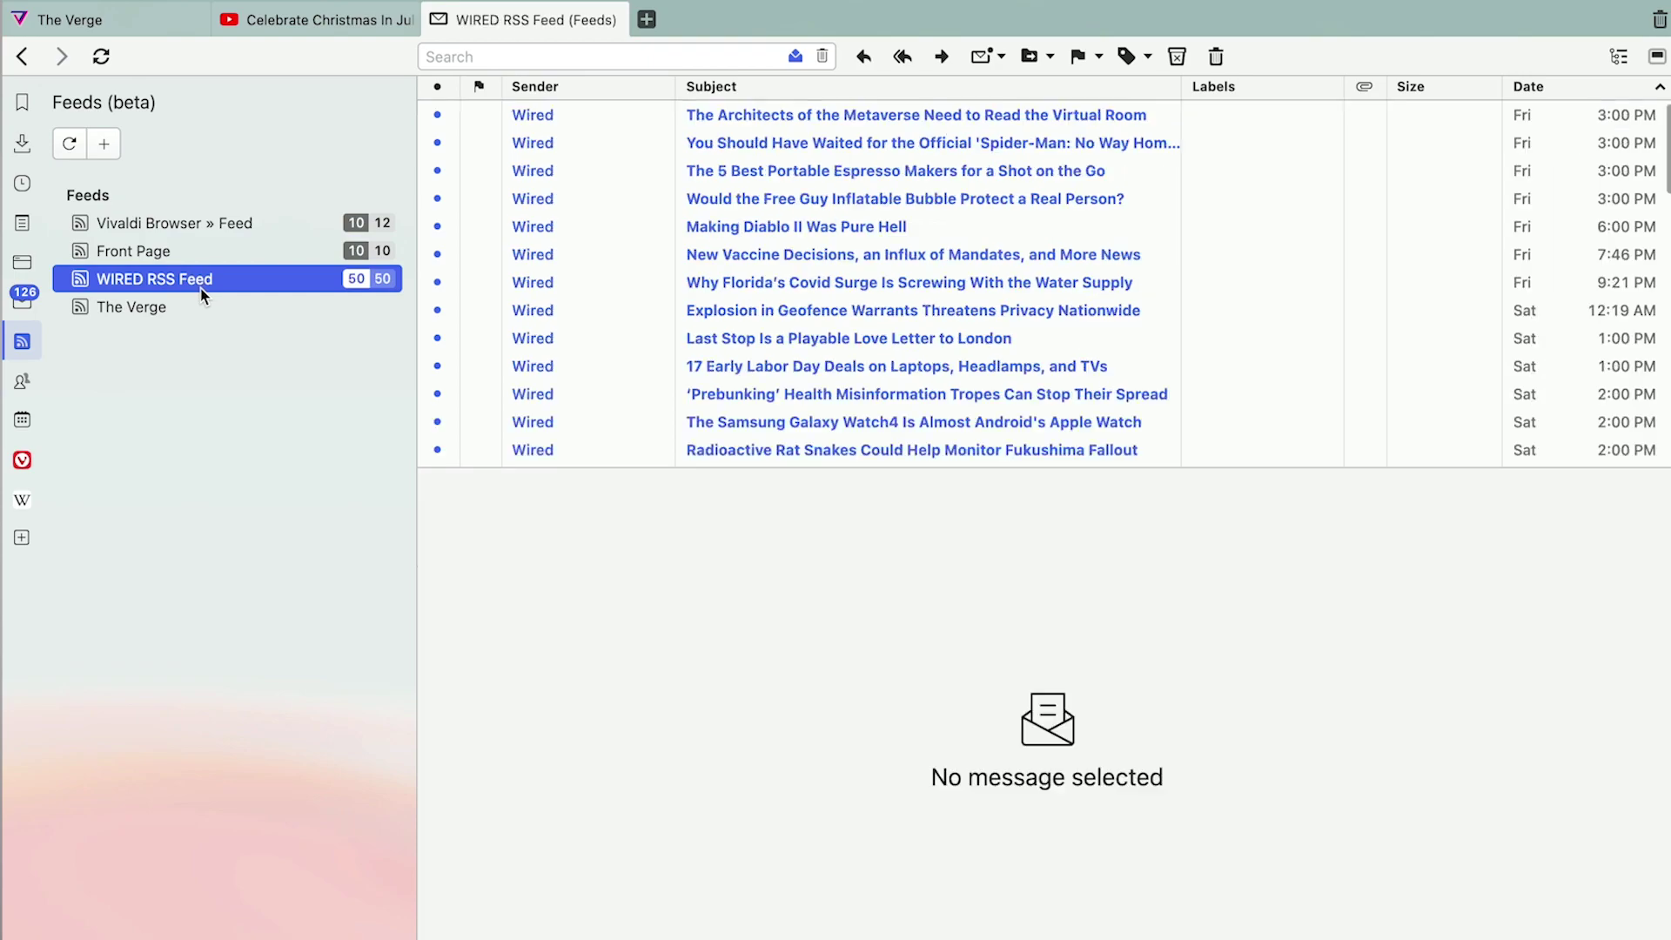
On the Christmas recipes video, subscribe to the Tasty RSS feed and open its items
left_click(300, 21)
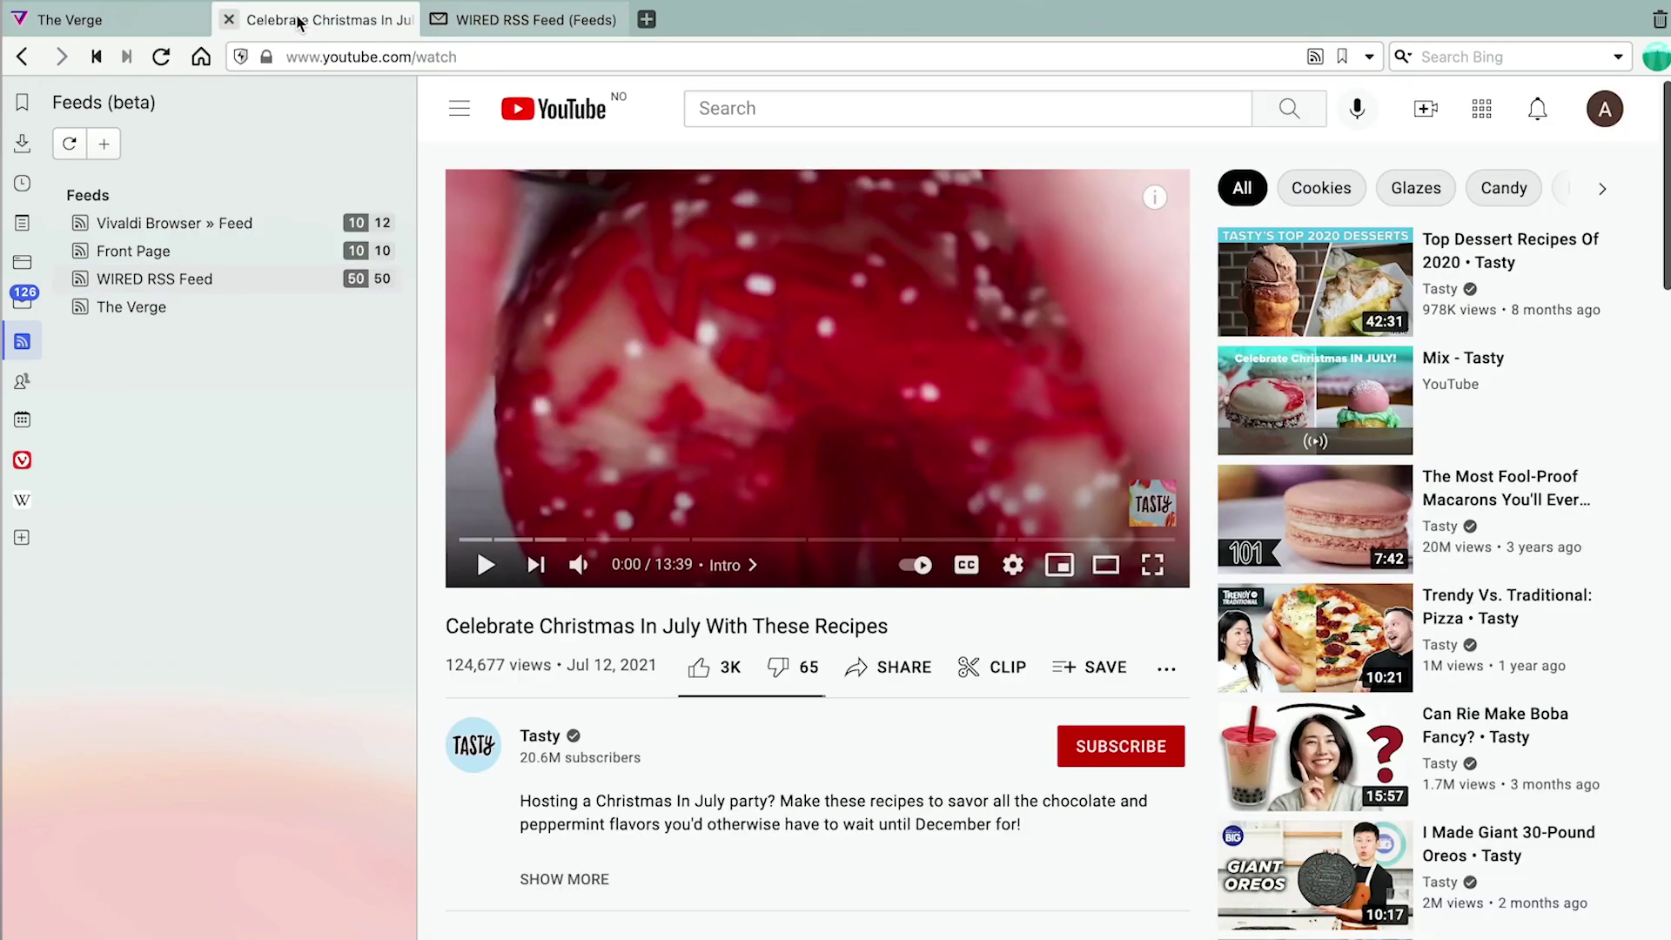
left_click(1314, 57)
mouse_move(1357, 88)
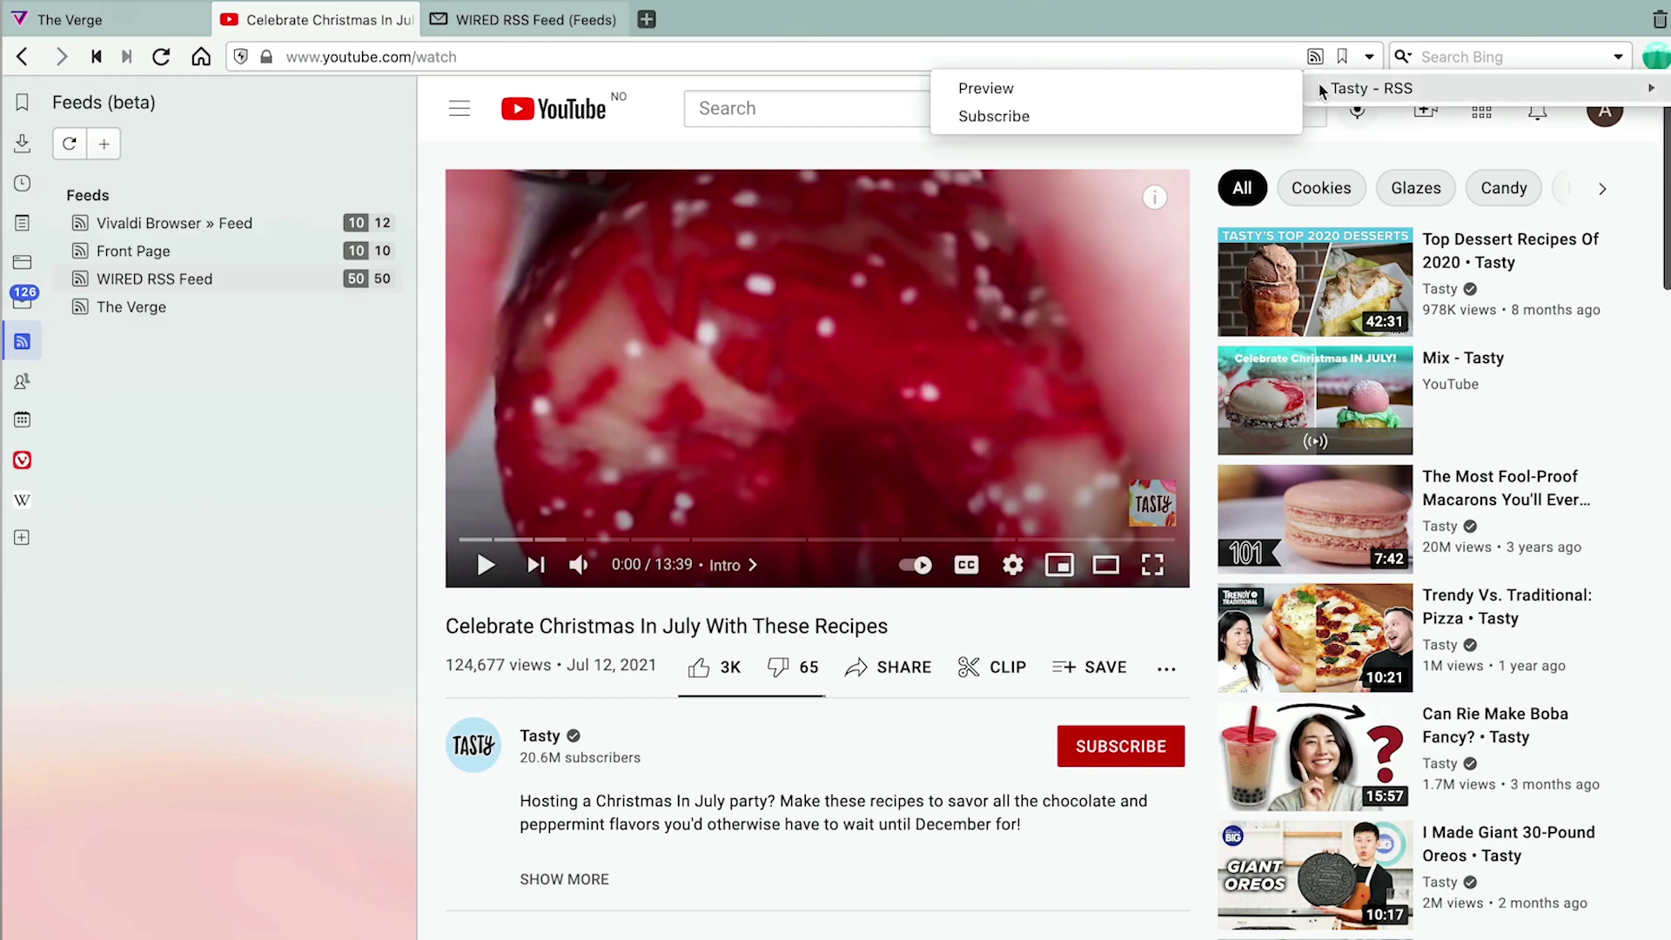
left_click(1215, 129)
left_click(1001, 291)
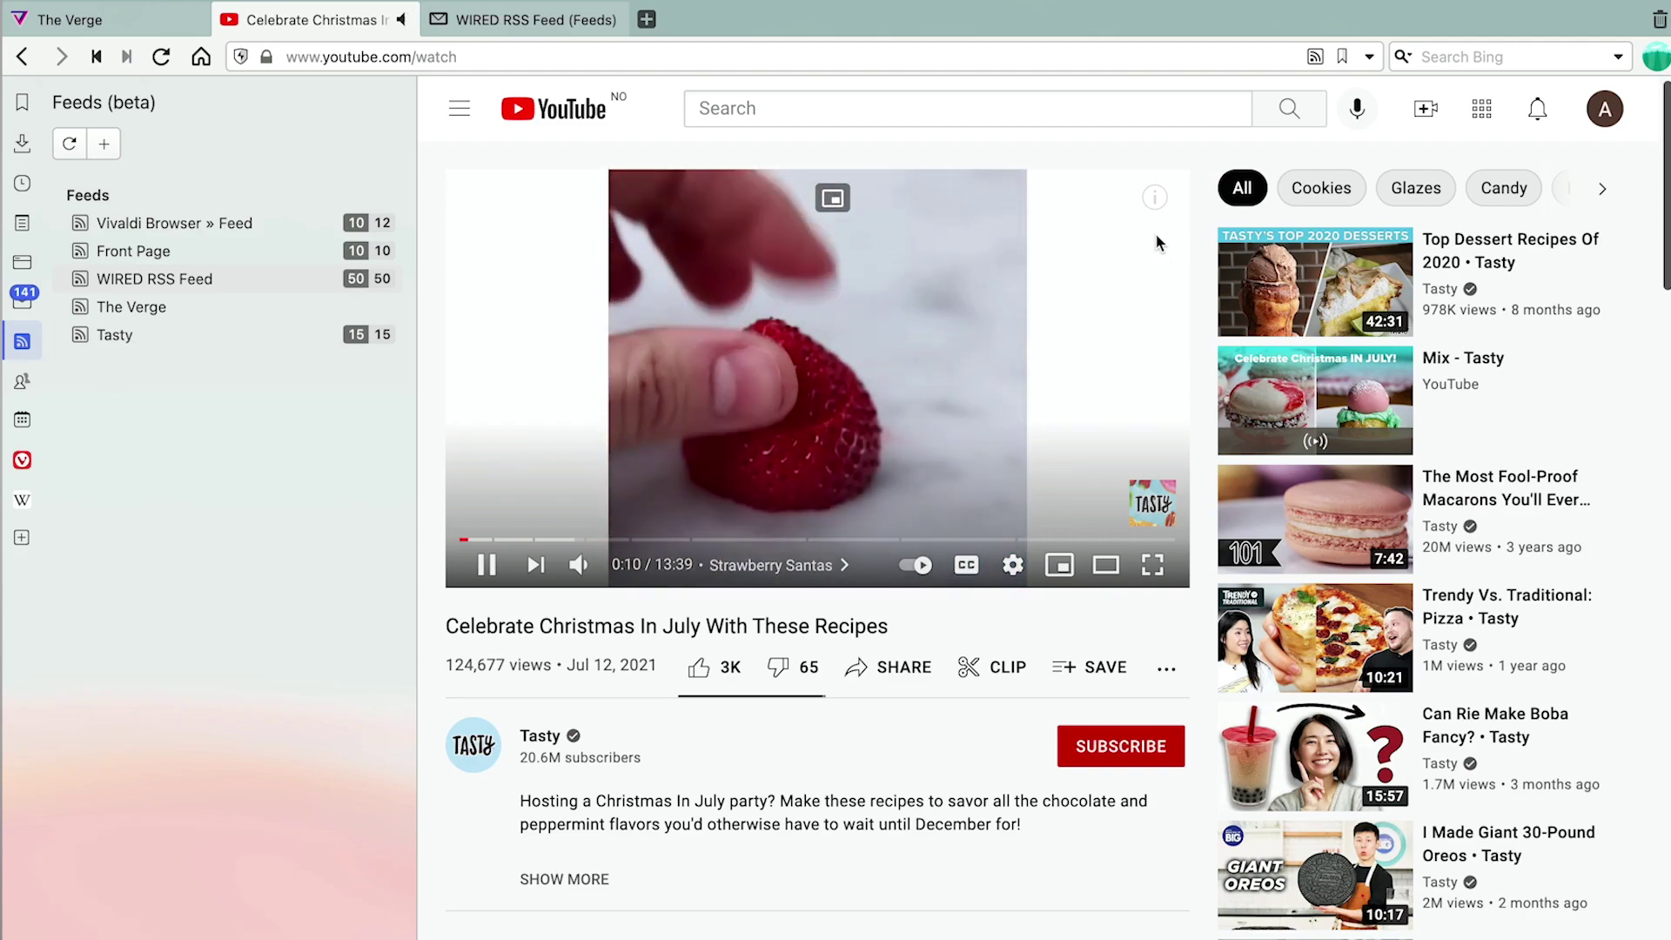
left_click(222, 335)
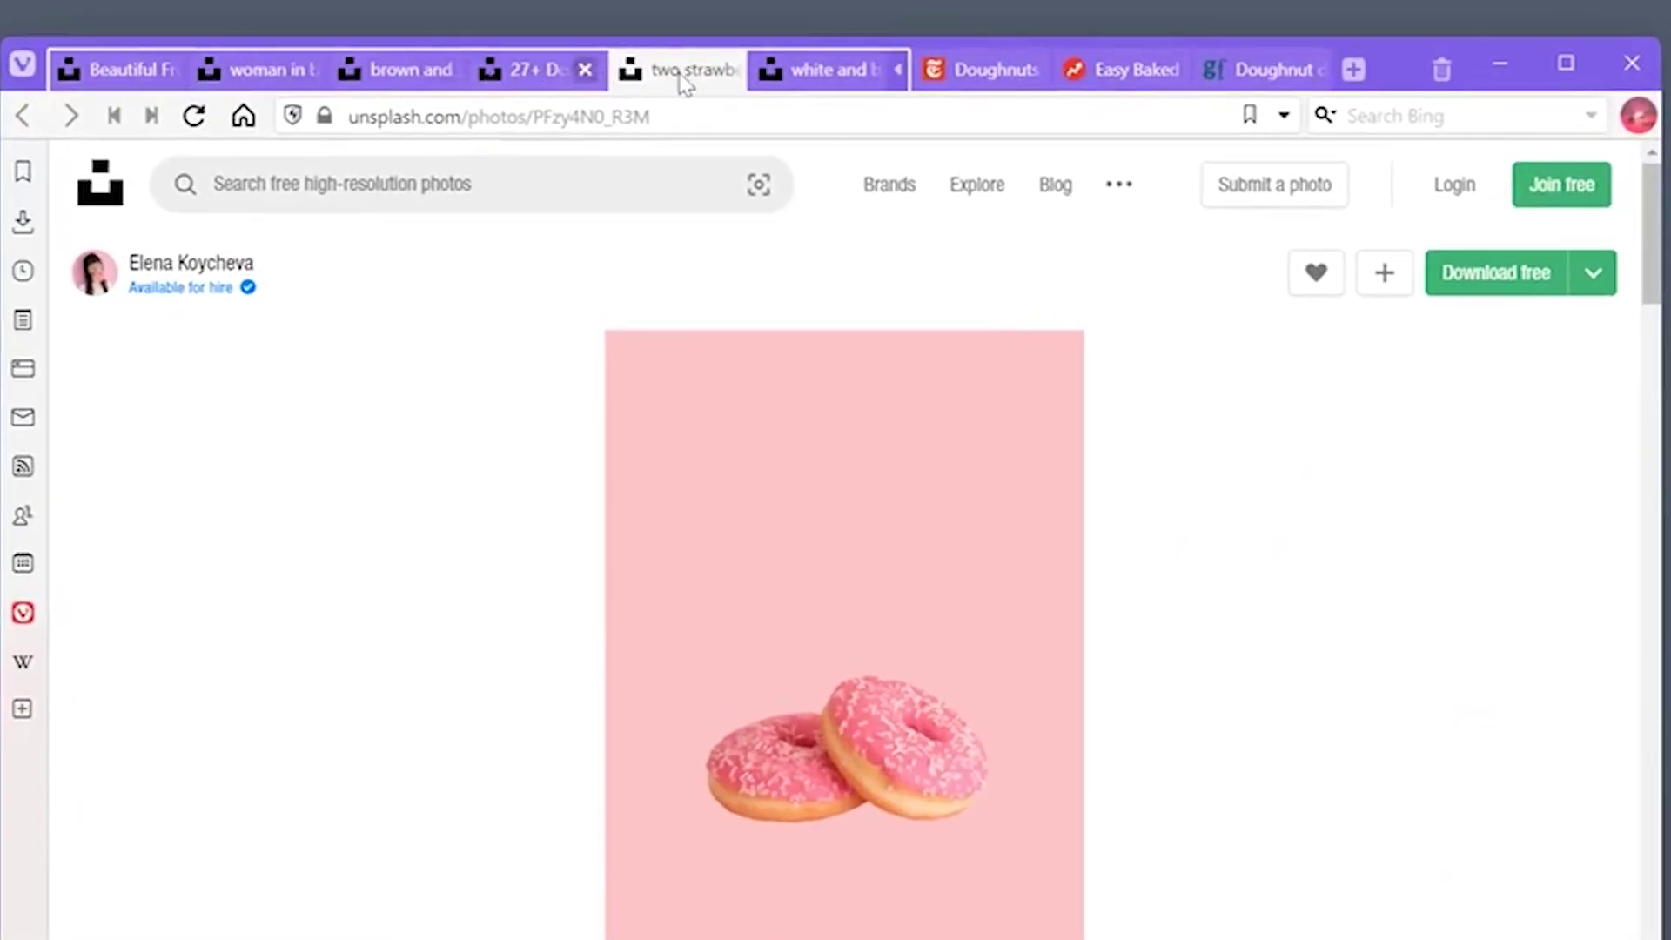
View the white-and-orange donut photo and donuts search results tabs, then collapse the stack
left_click(814, 78)
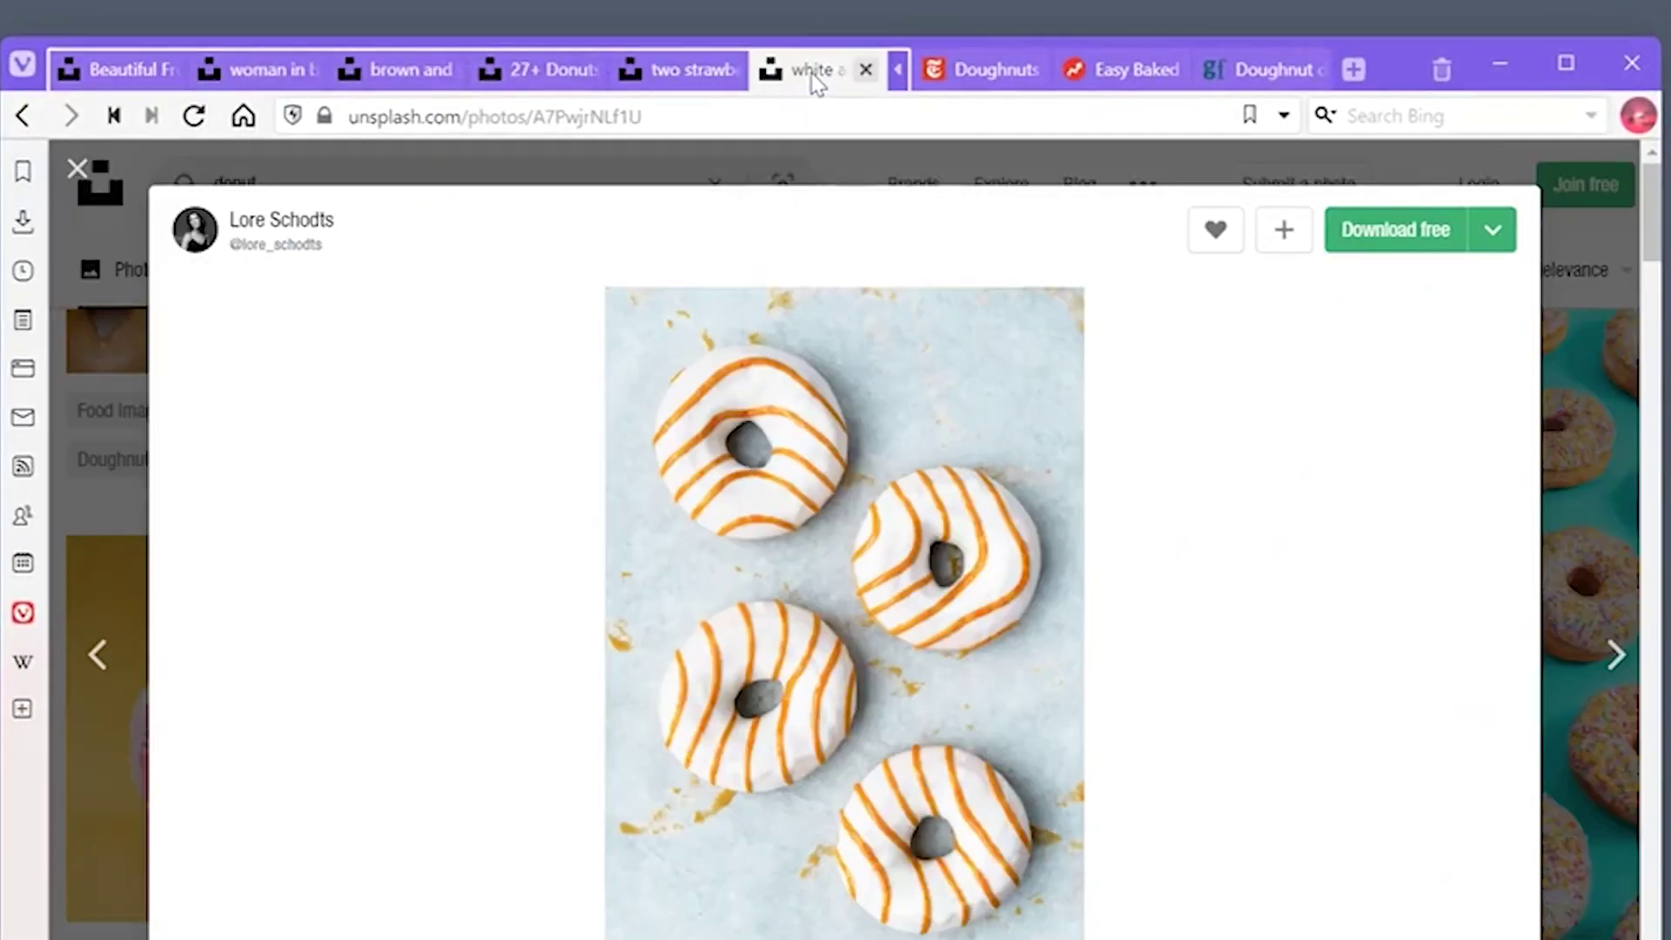
left_click(550, 78)
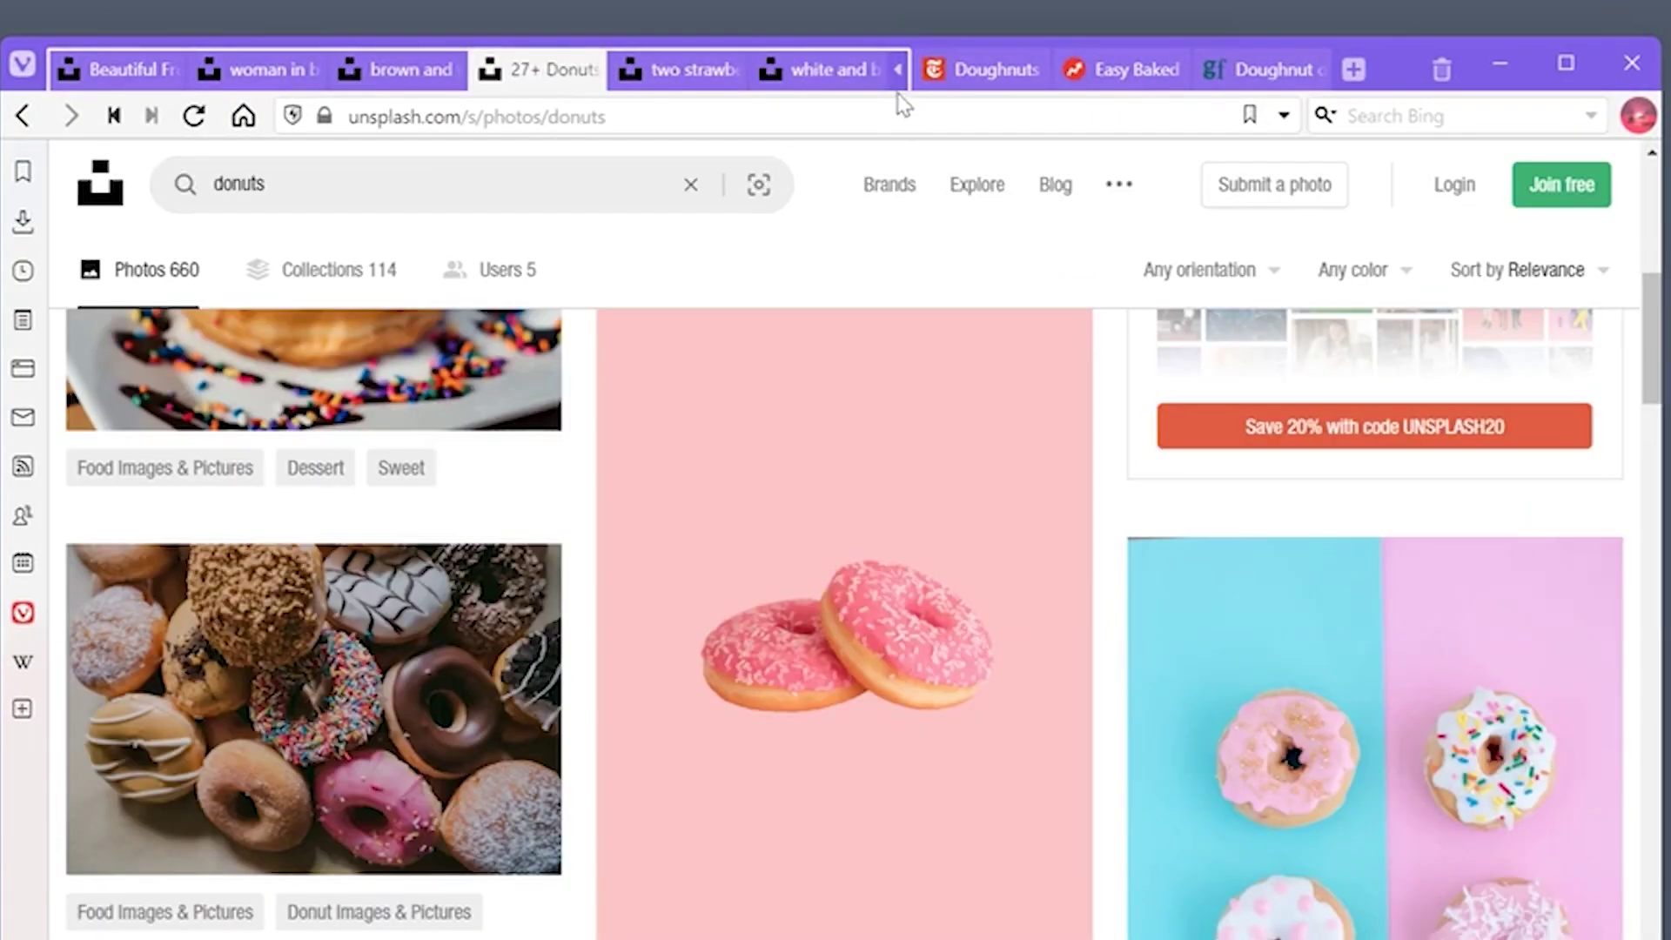
left_click(898, 72)
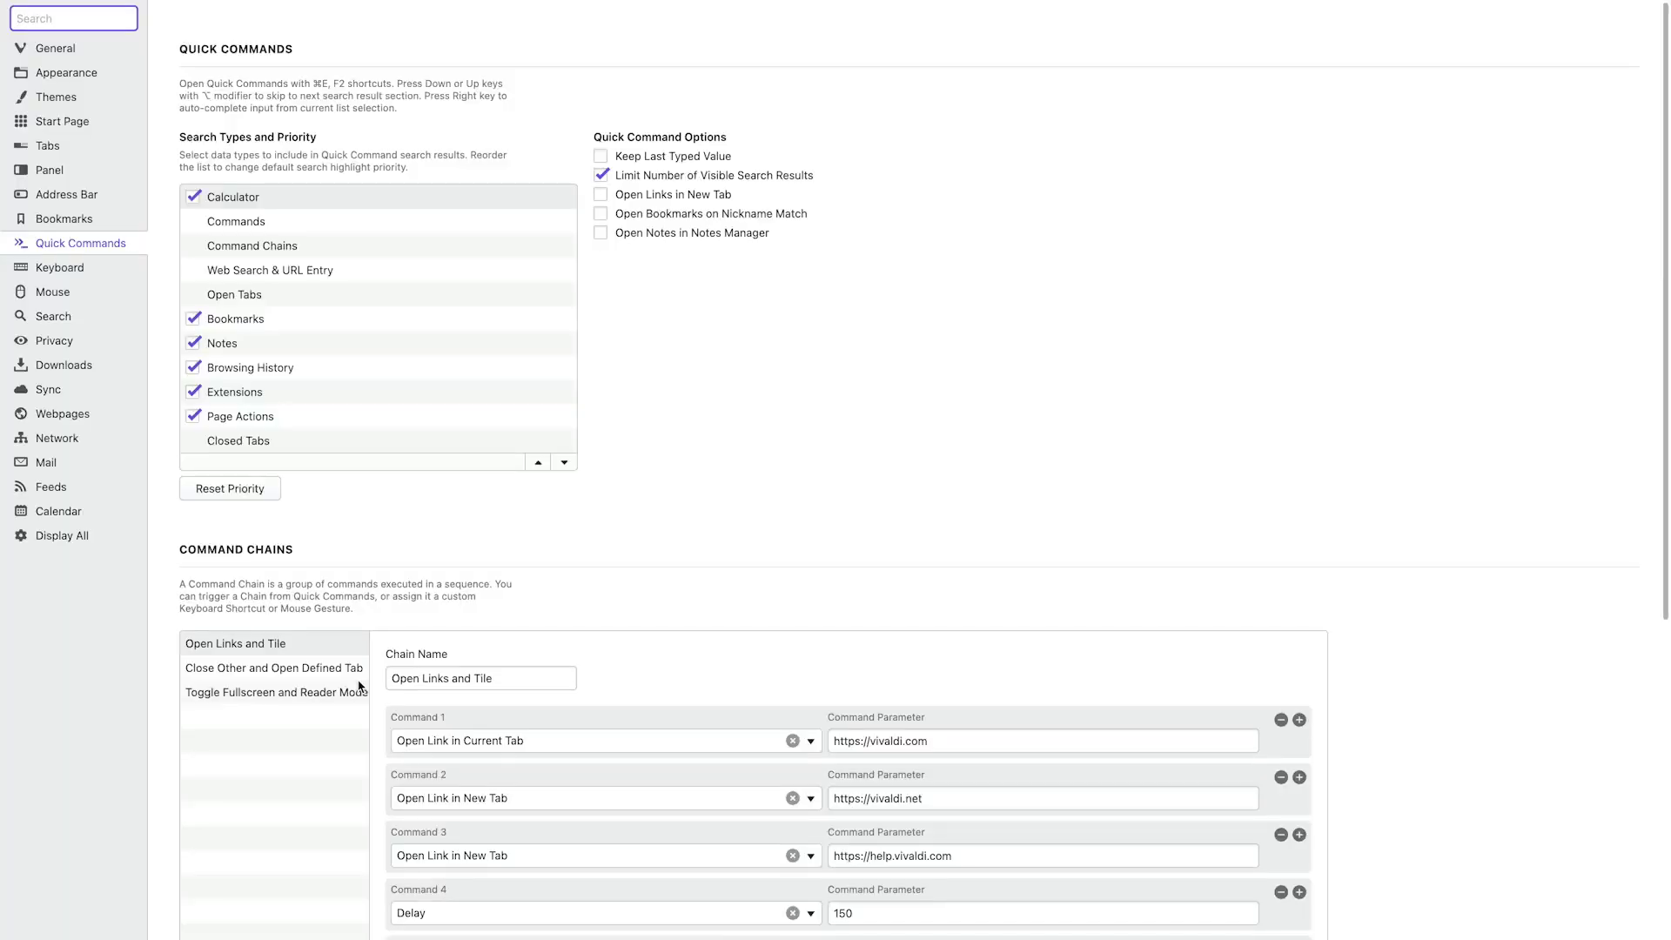
Create a new command chain and make its second command Open Link in New Tab
scroll(358, 687, "down", 5)
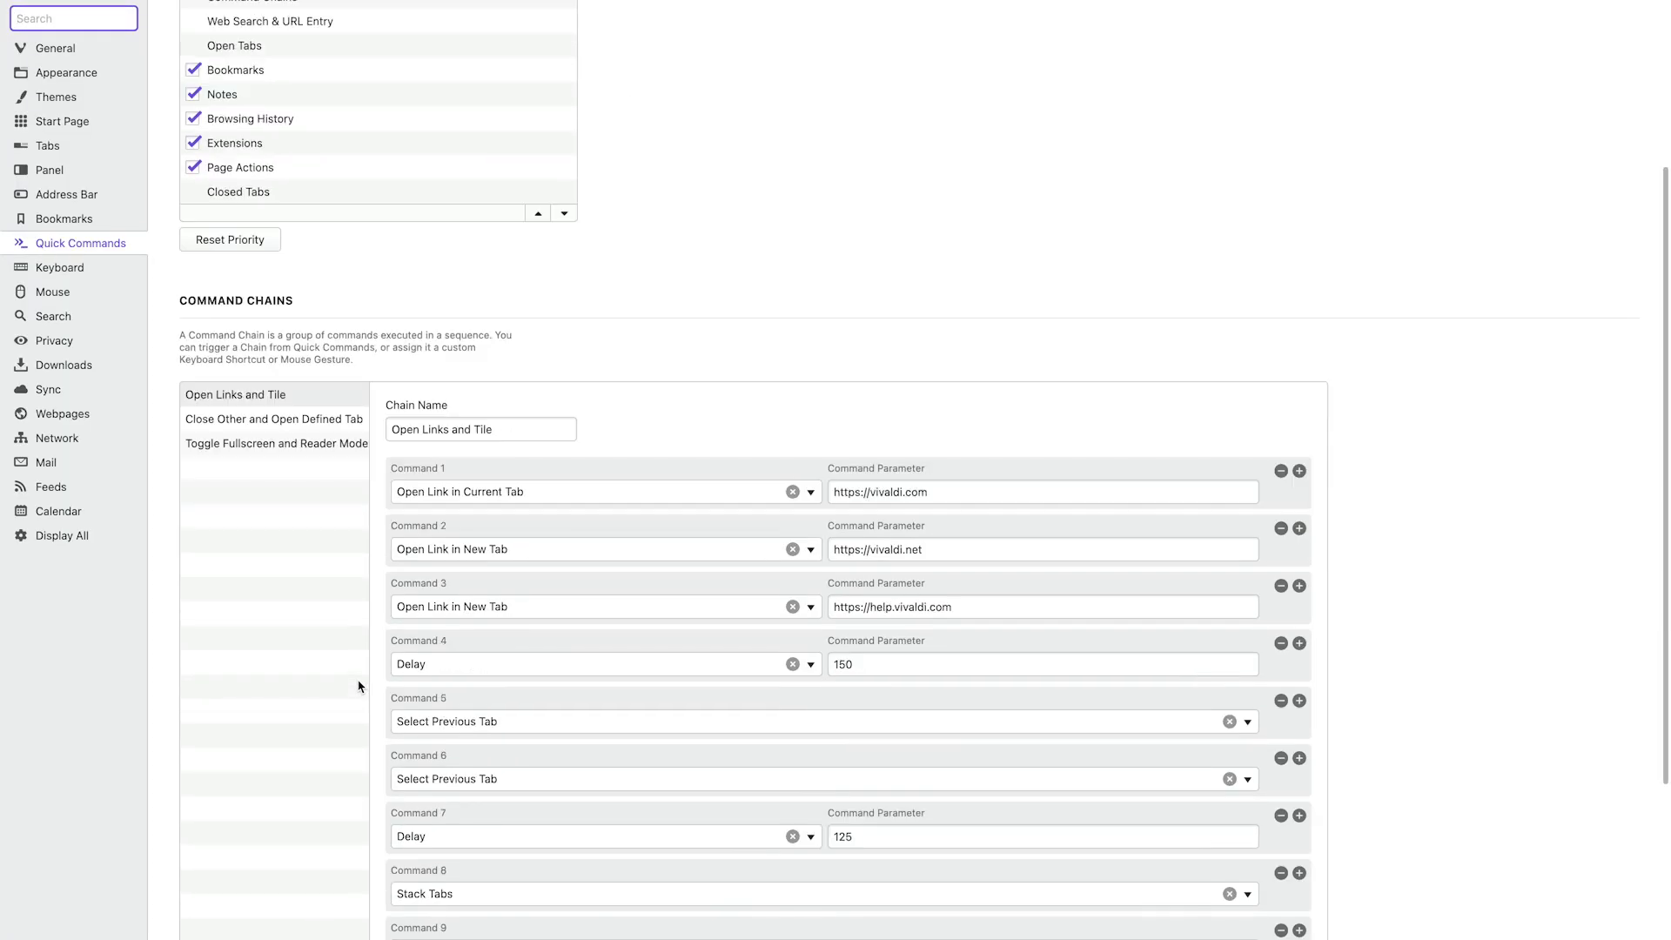
scroll(359, 686, "down", 1)
left_click(197, 809)
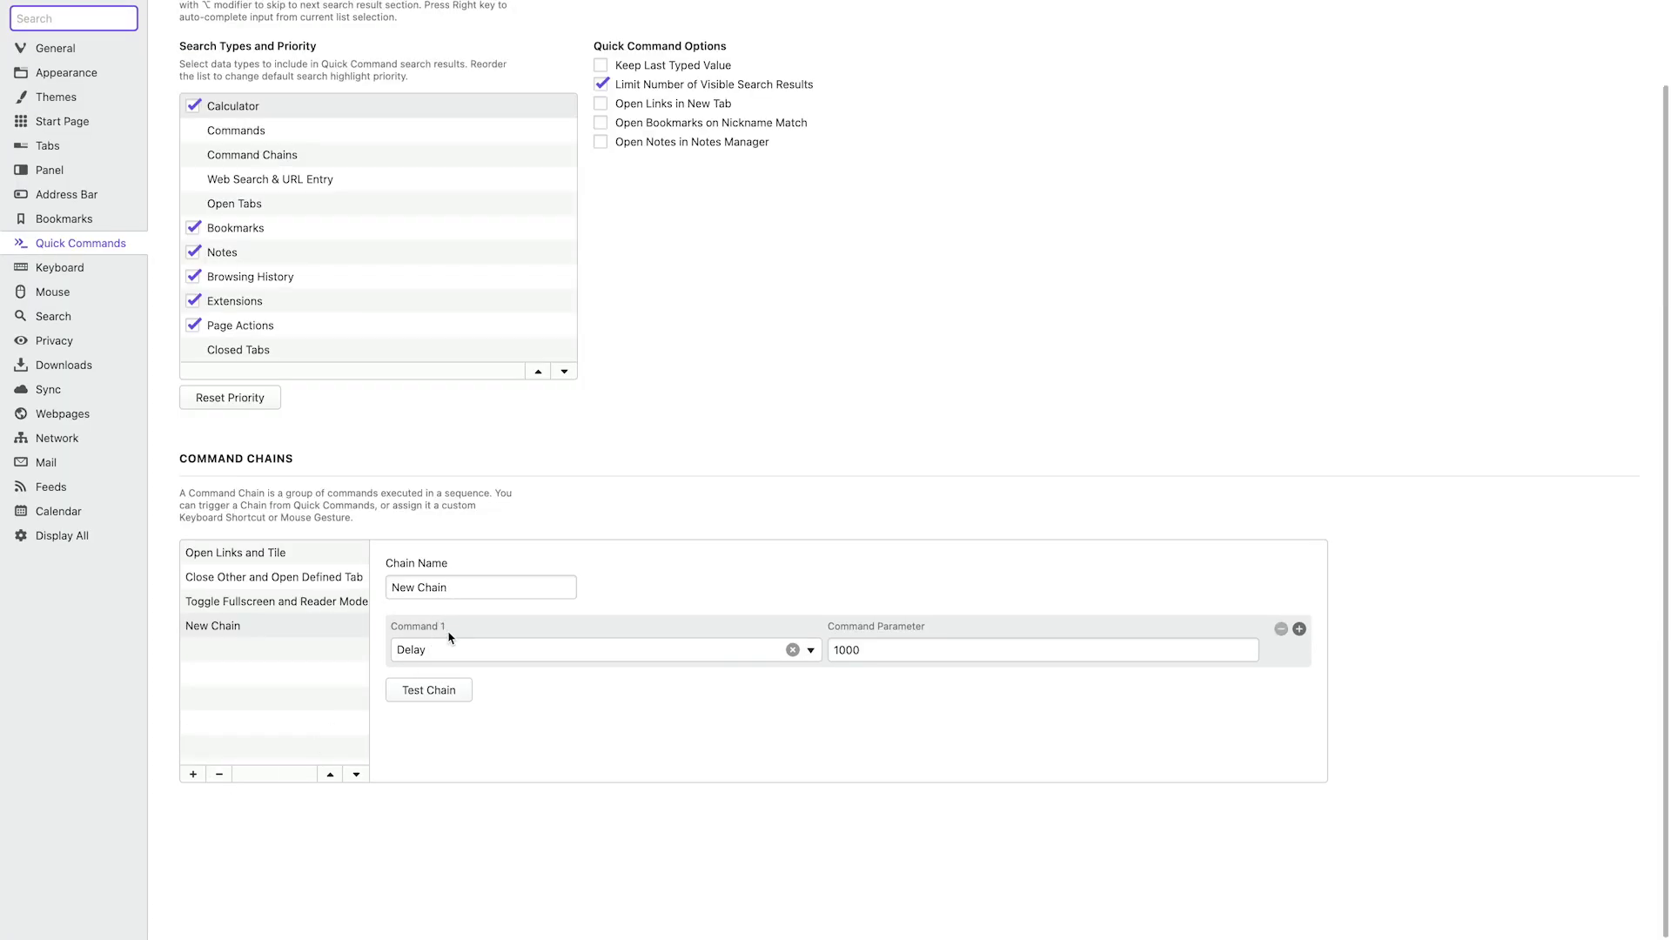
left_click(1299, 628)
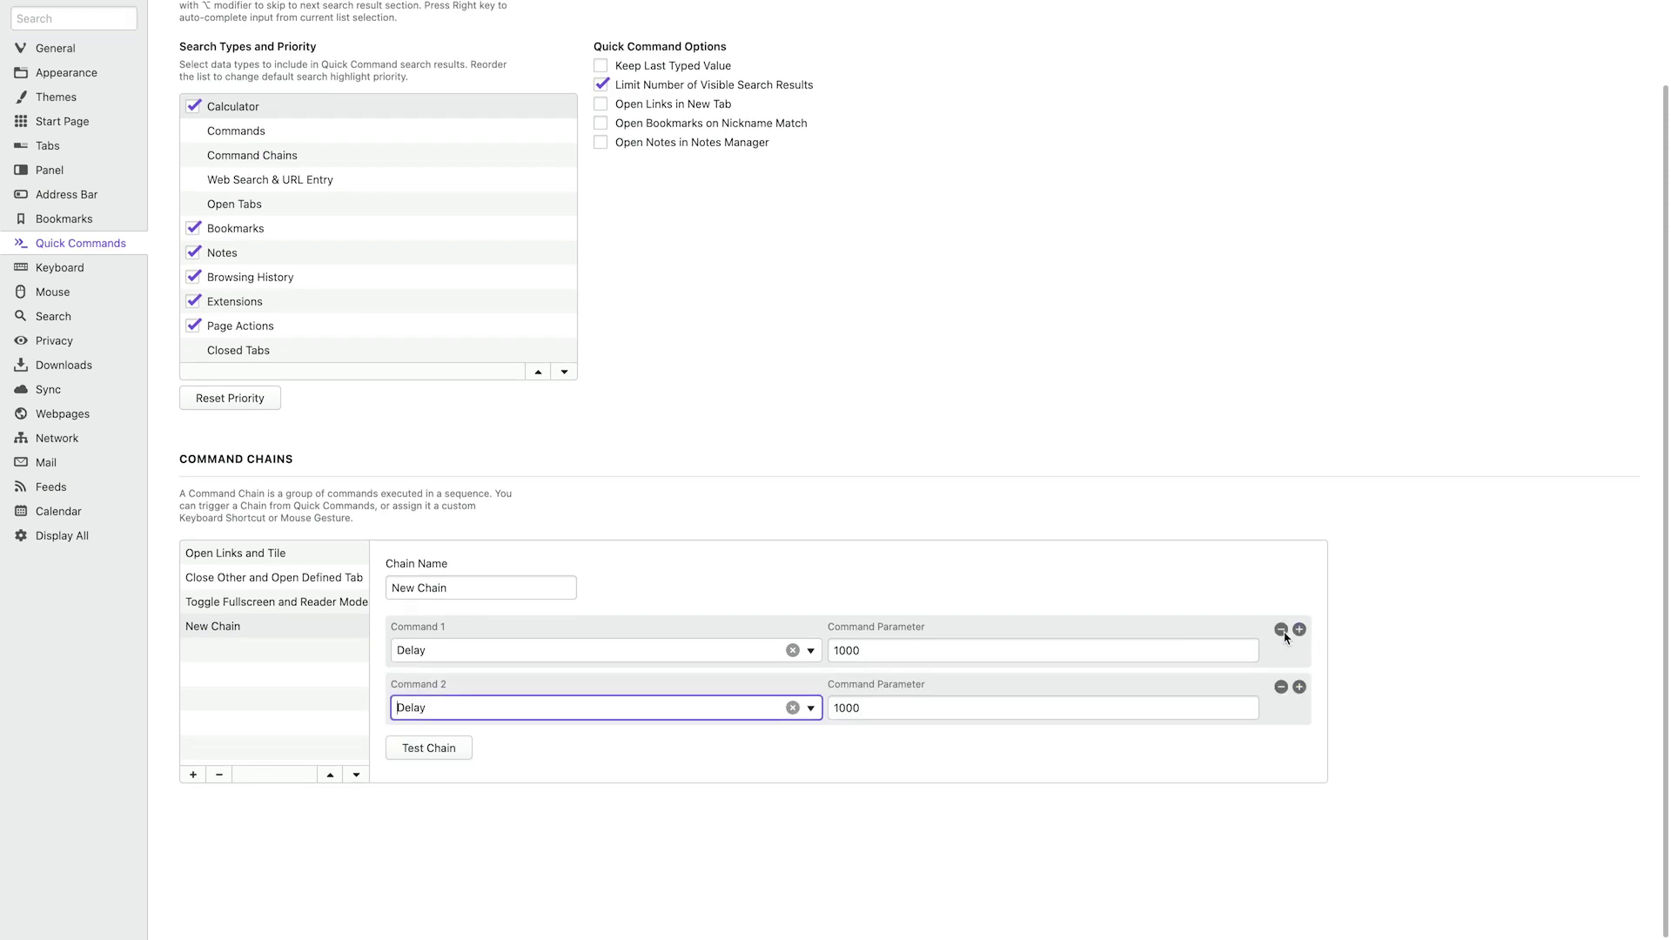
key("Down")
key("Down")
key("Return")
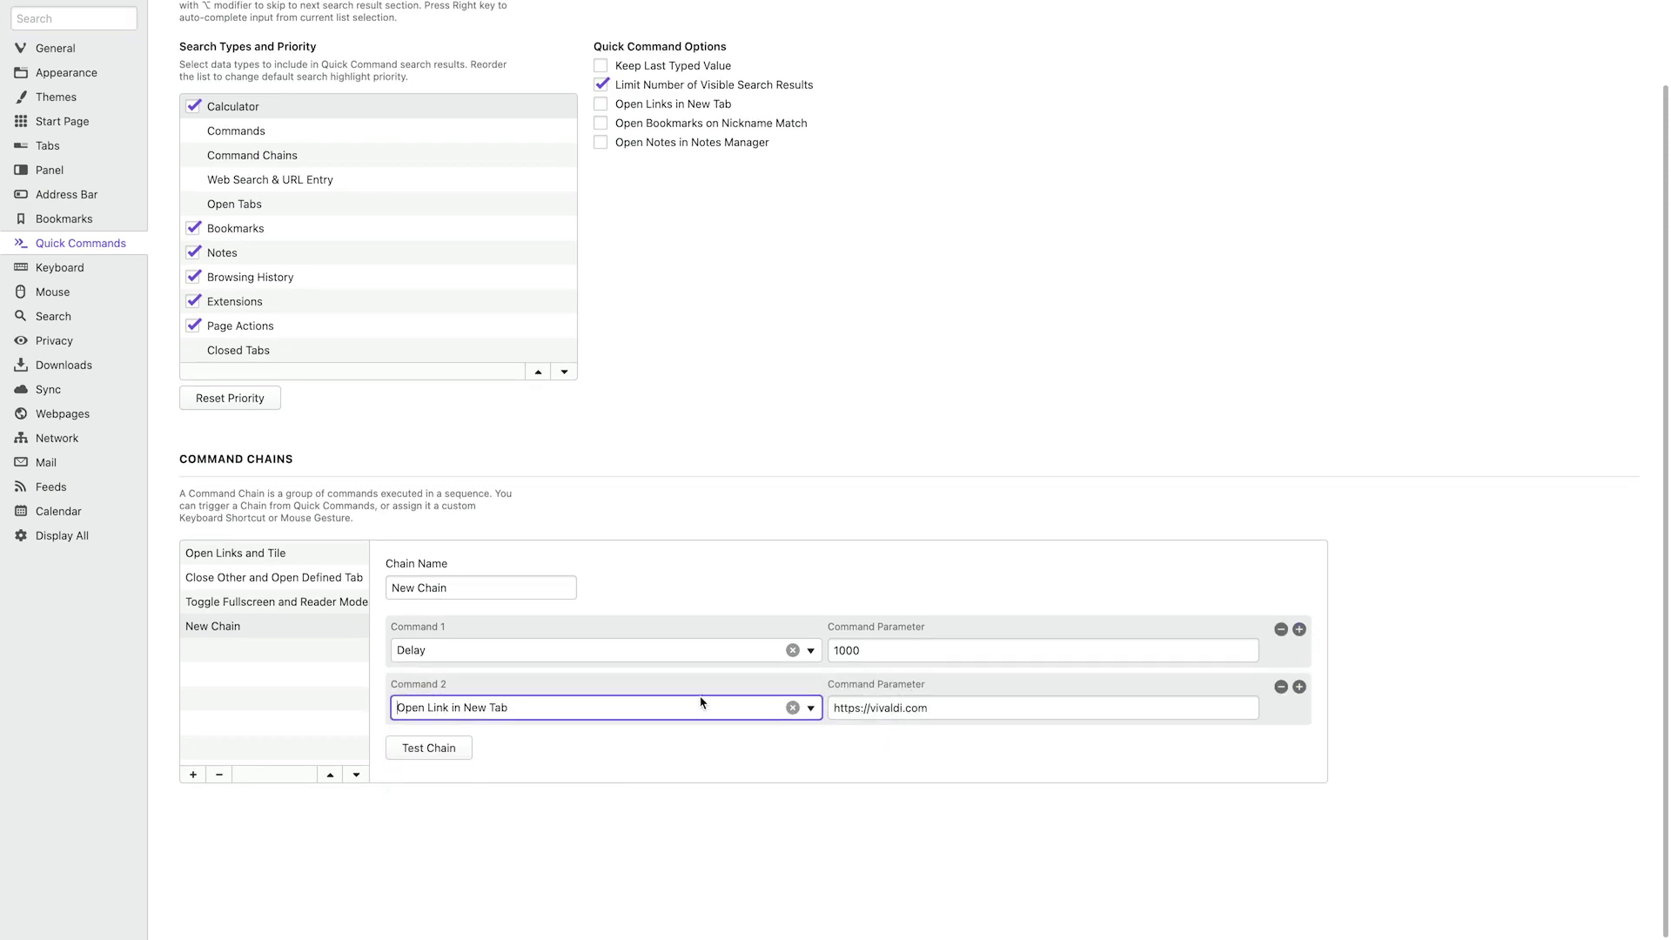
Add a third command opening the Apex Legends page URL, then test the chain
left_click(1299, 686)
left_click(991, 762)
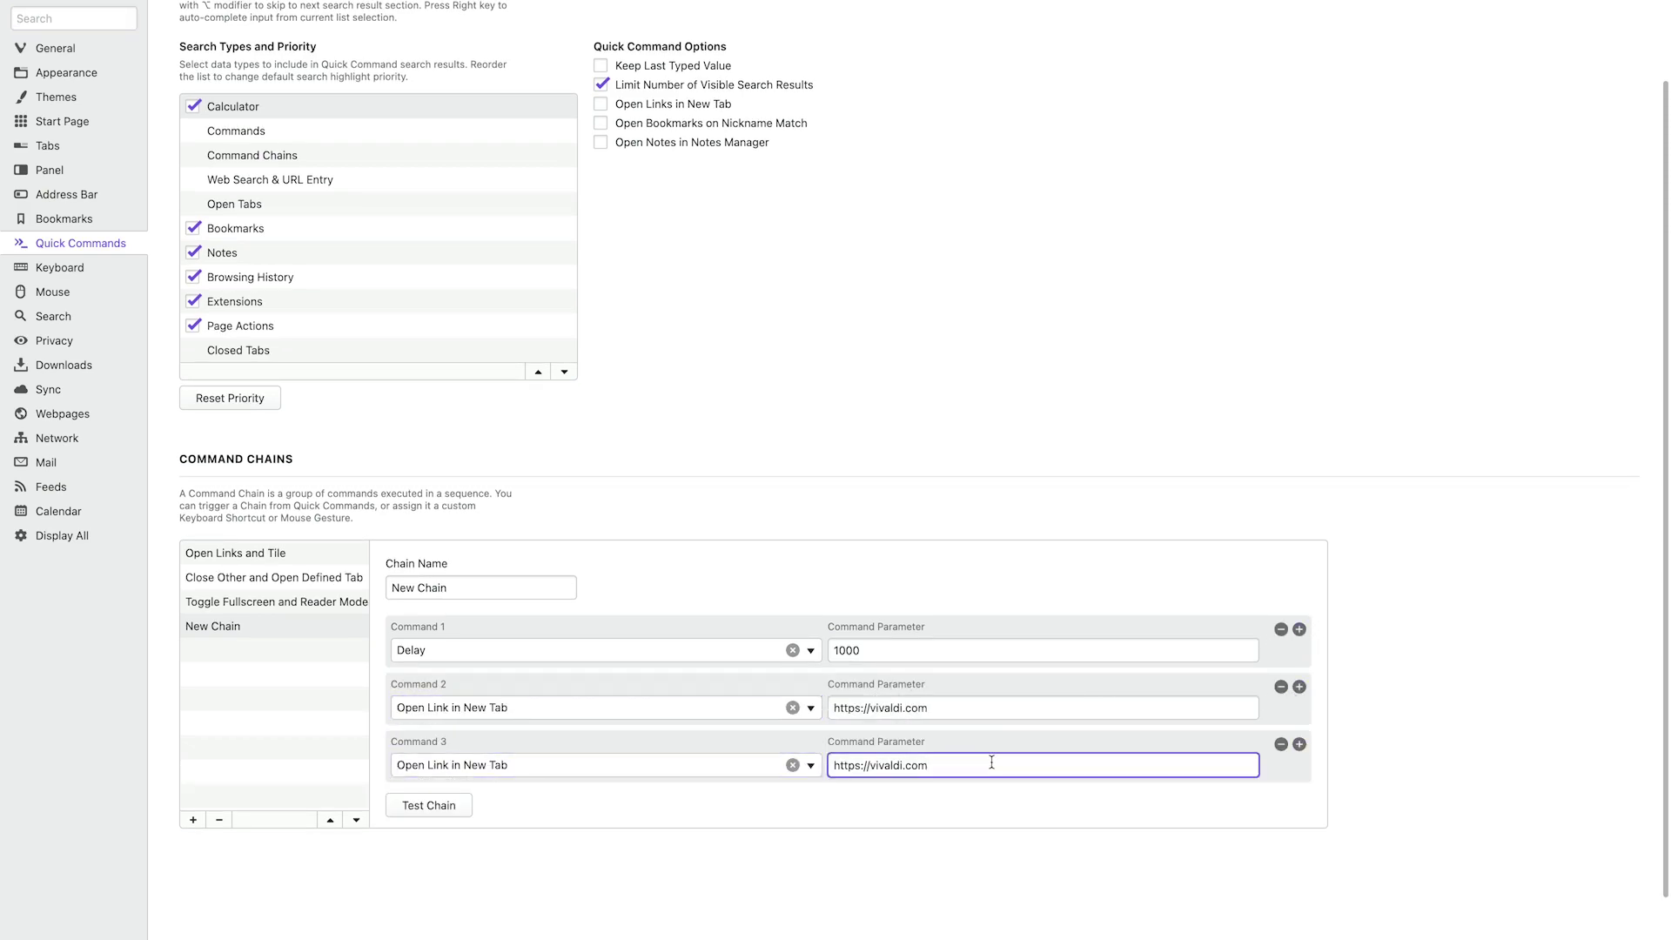
type("https://www.ea.com/en-gb/games/apex-legends")
left_click(468, 816)
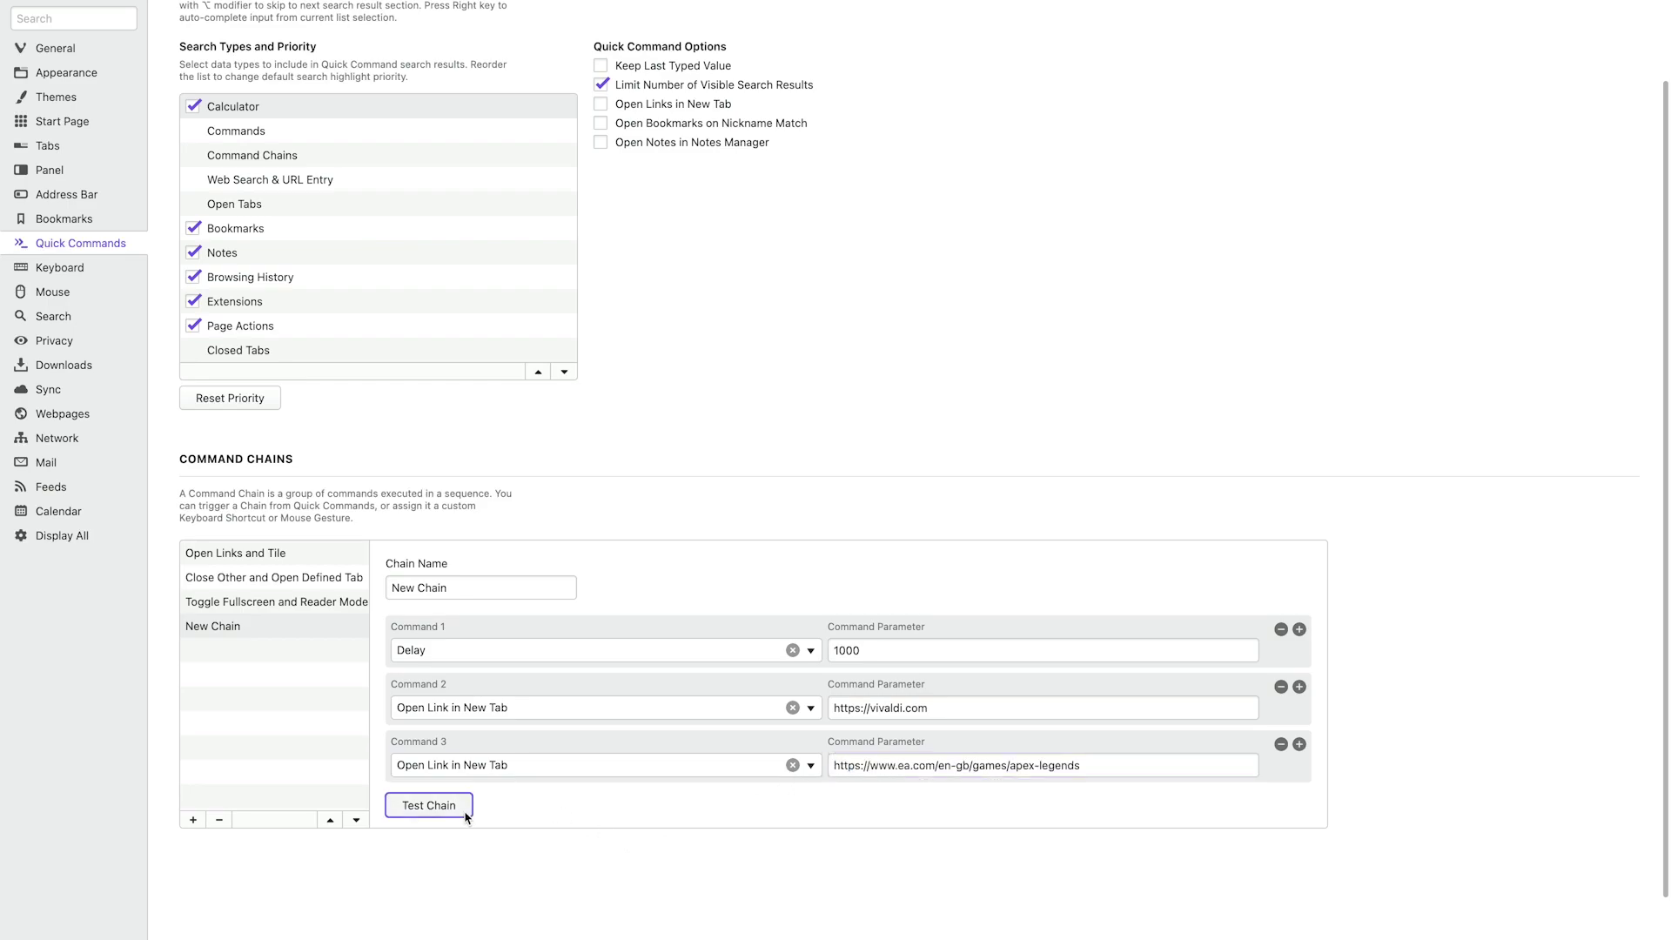